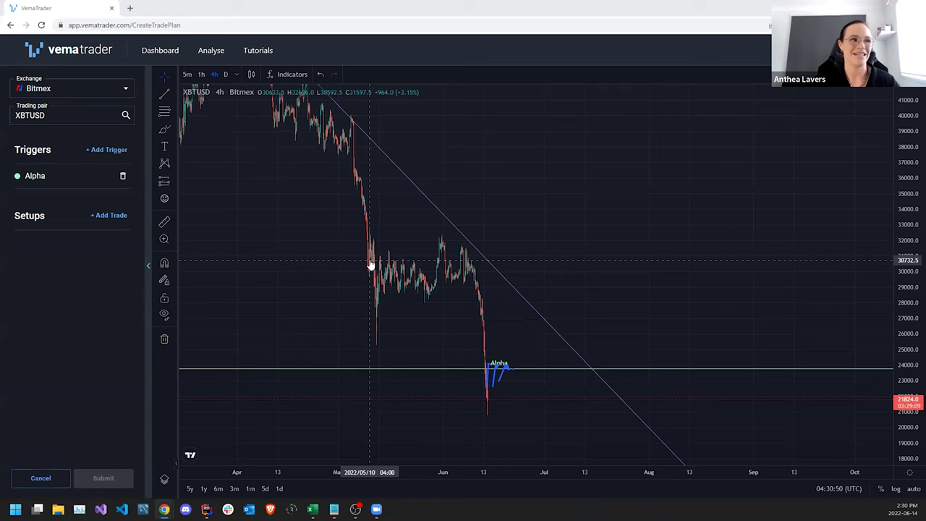
Step: Draw a rising trend line from the 12 May low to the 7 June low, then raise its starting point to about 27000
scroll(424, 296, "up", 5)
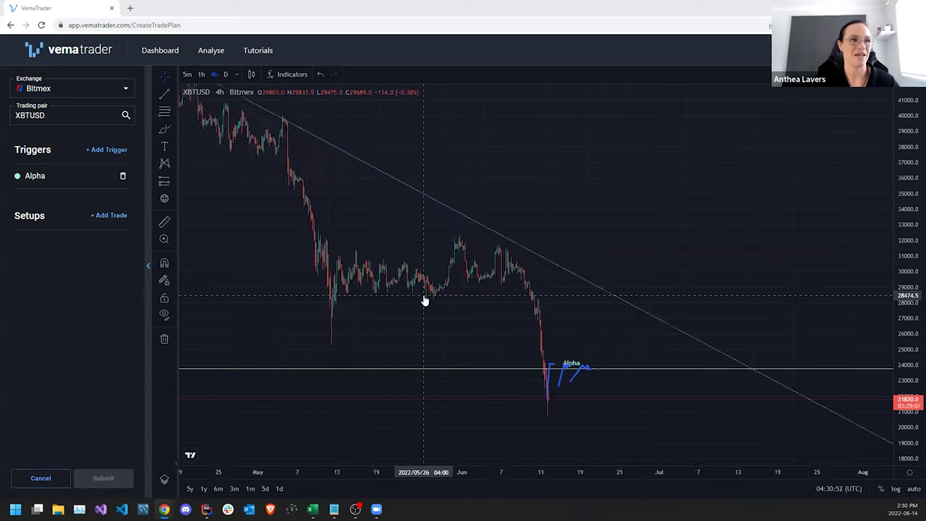
left_click_drag(430, 299, 553, 279)
left_click(162, 97)
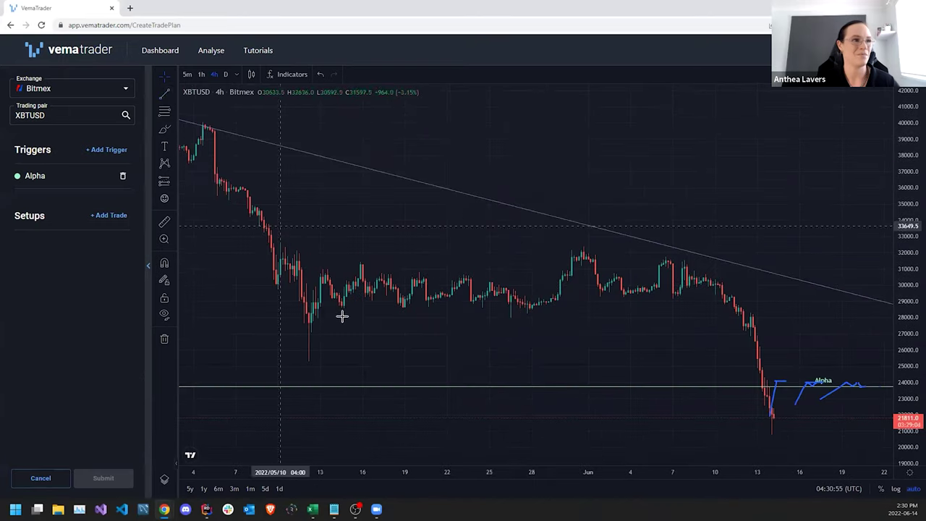
left_click(309, 361)
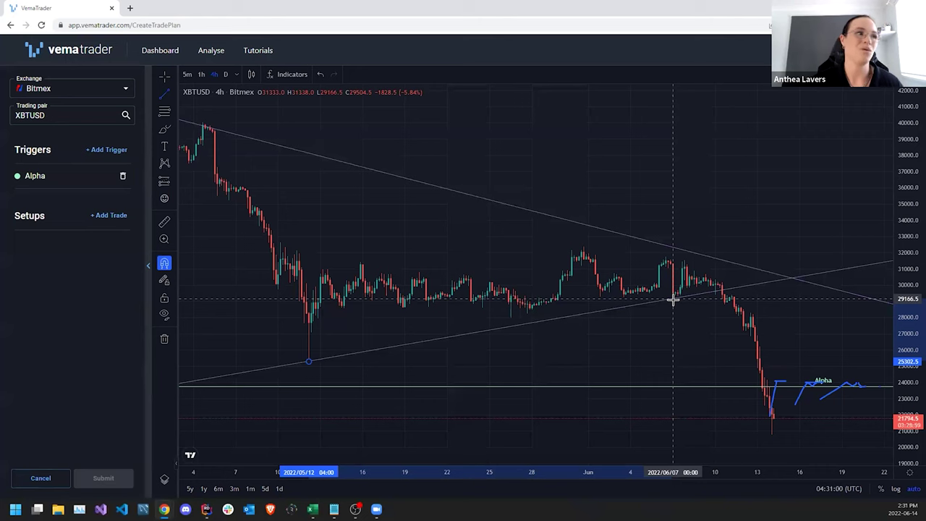
left_click(673, 299)
left_click_drag(310, 358, 311, 333)
left_click(491, 253)
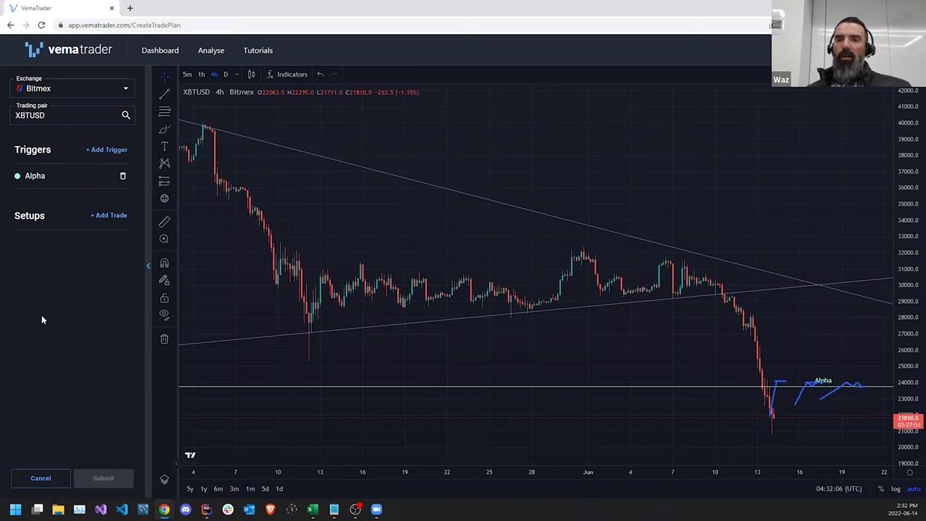
Step: Open the VEMA Trader help centre in a new browser tab and bring up the Official Product Roadmap article
key("ctrl+t")
type("supp")
key("Return")
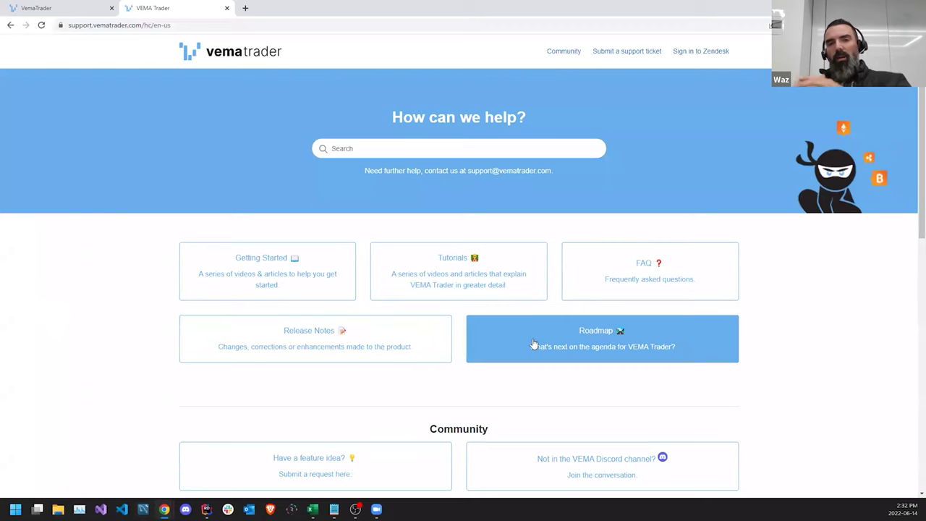
left_click(361, 459)
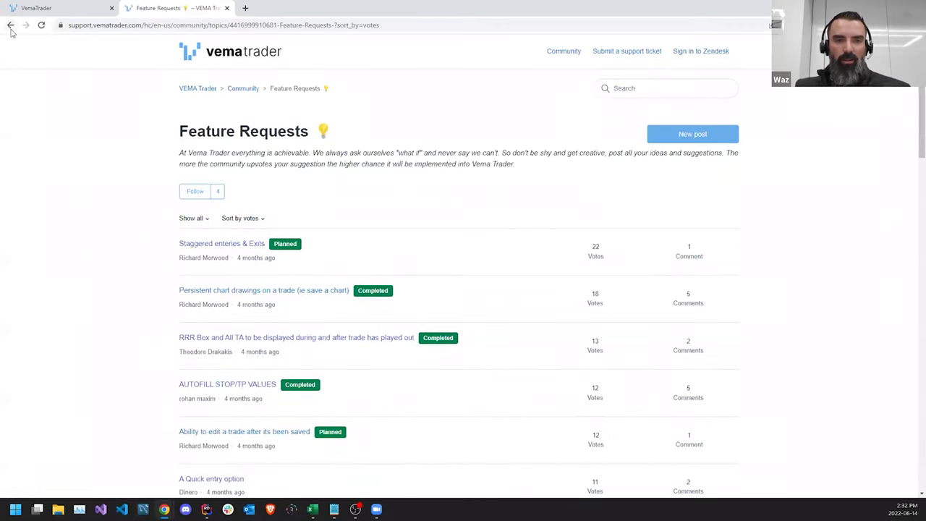
left_click(11, 29)
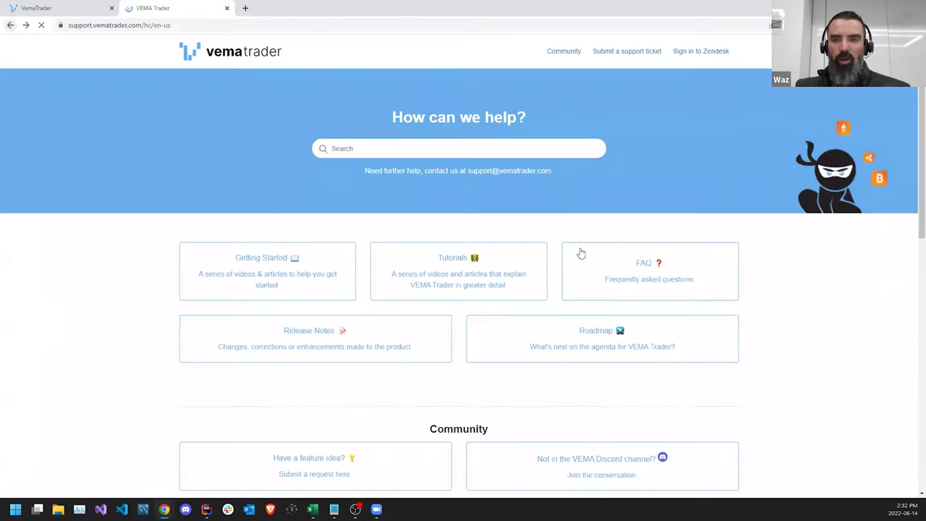
left_click(535, 340)
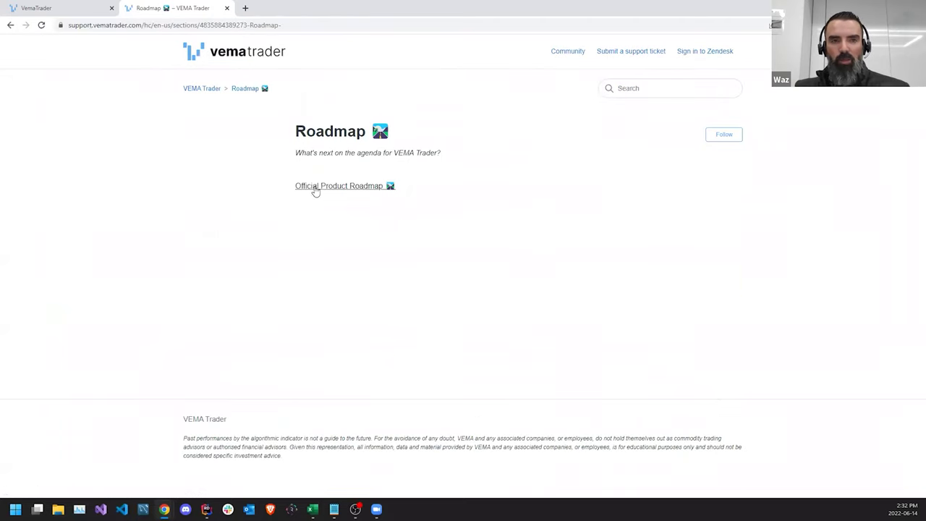
left_click(317, 189)
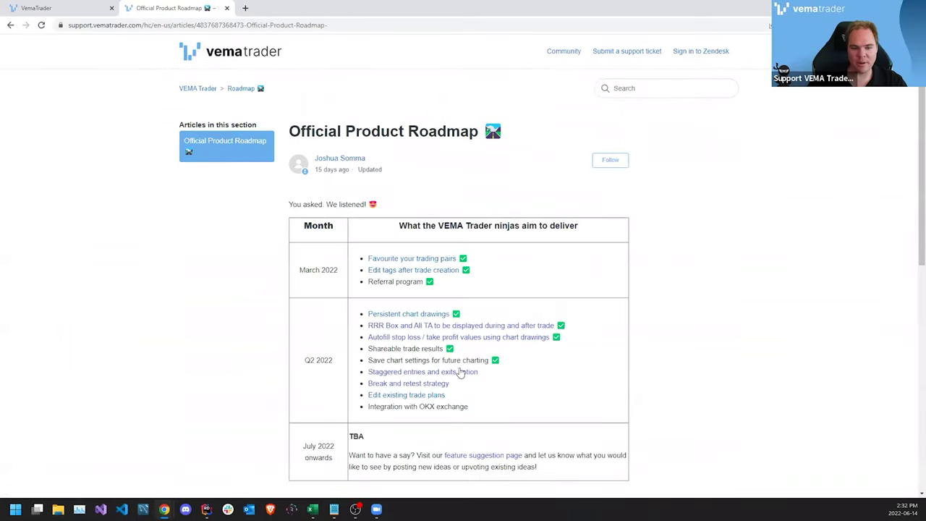
Step: Review the Q2 2022 roadmap items, highlighting the whole list, the OKX exchange integration and the break and retest strategy
scroll(460, 373, "down", 1)
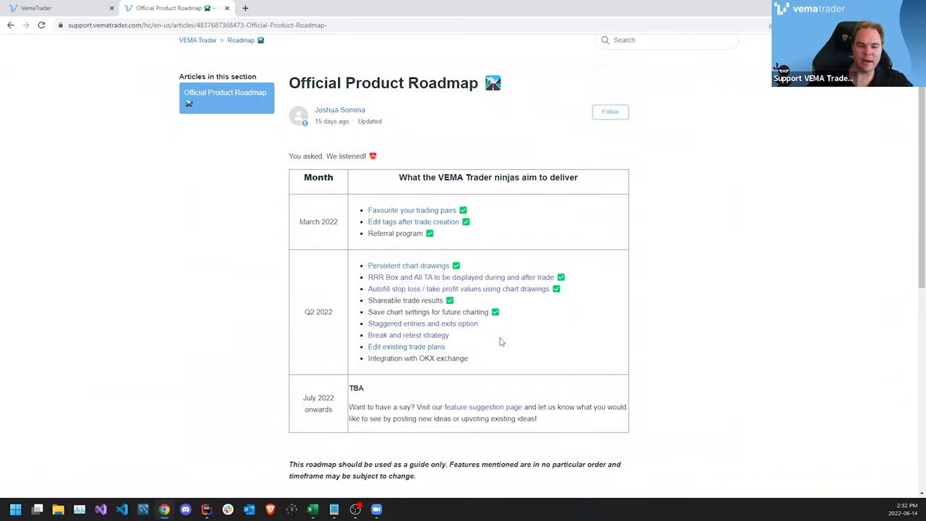
left_click_drag(364, 263, 486, 357)
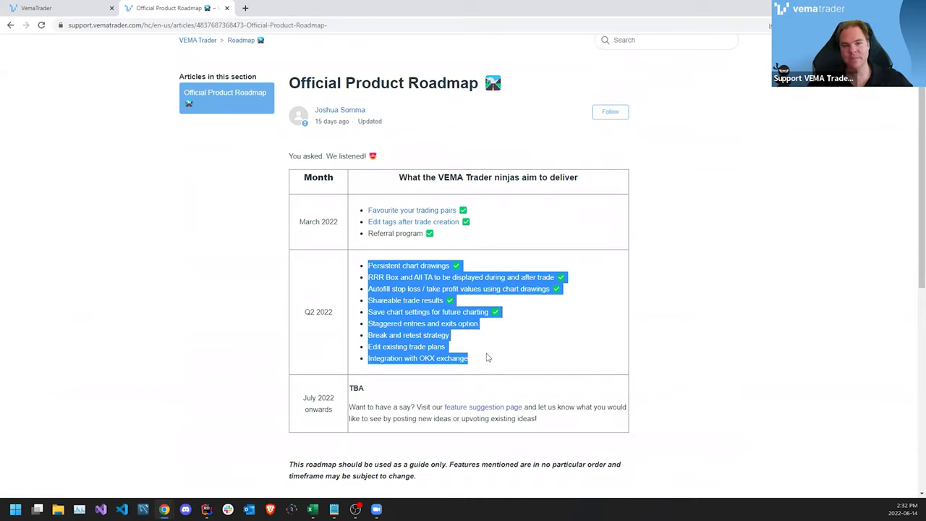
left_click(487, 358)
left_click_drag(380, 358, 469, 362)
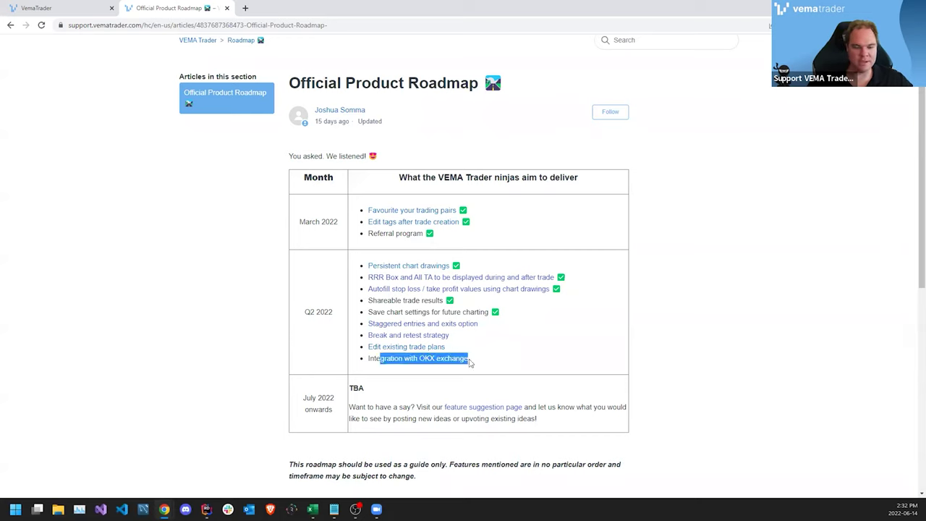
left_click_drag(466, 336, 378, 335)
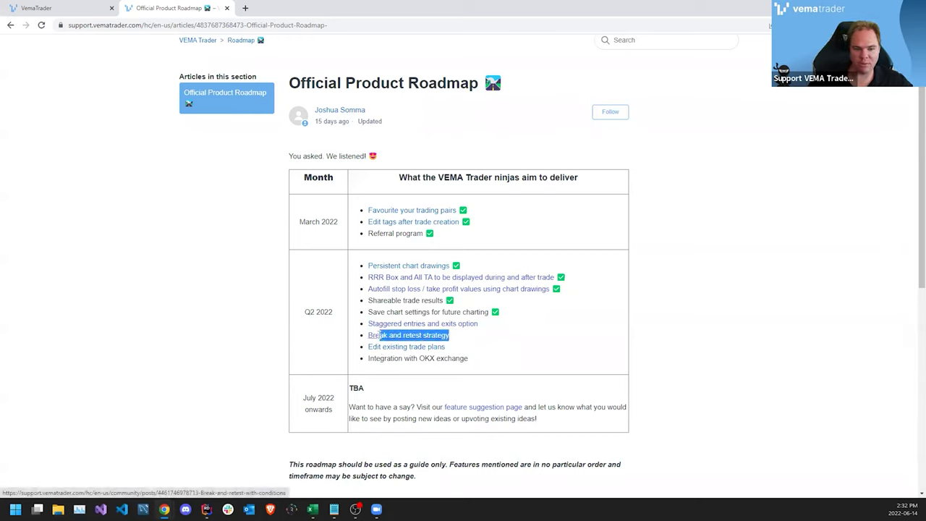
left_click(537, 333)
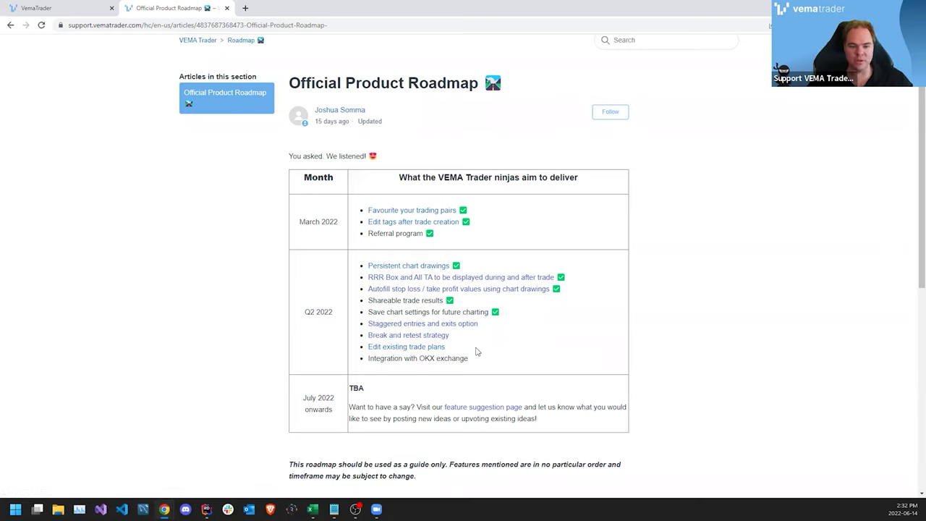
Step: Highlight the roadmap entries on autofilled stop loss and take profit values, staggered entries and exits, and editing existing trade plans
left_click_drag(573, 290, 378, 290)
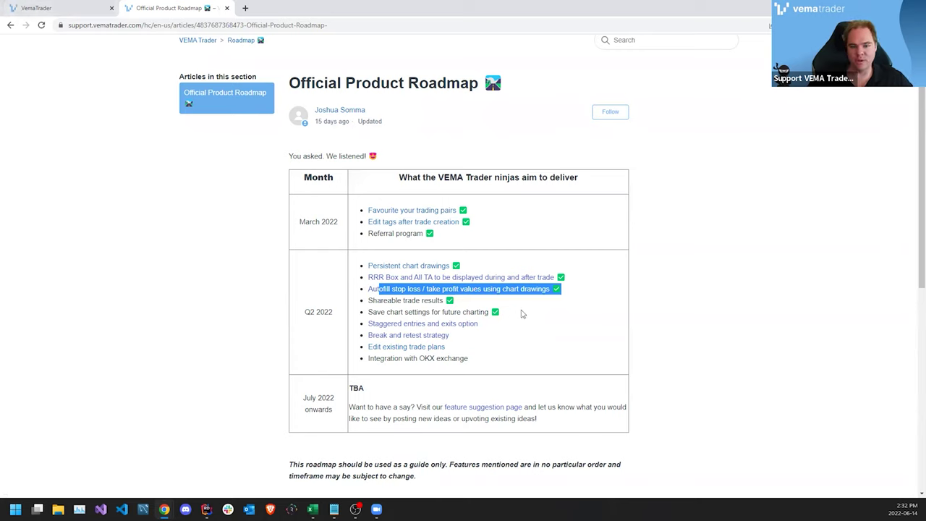
left_click_drag(497, 325, 427, 324)
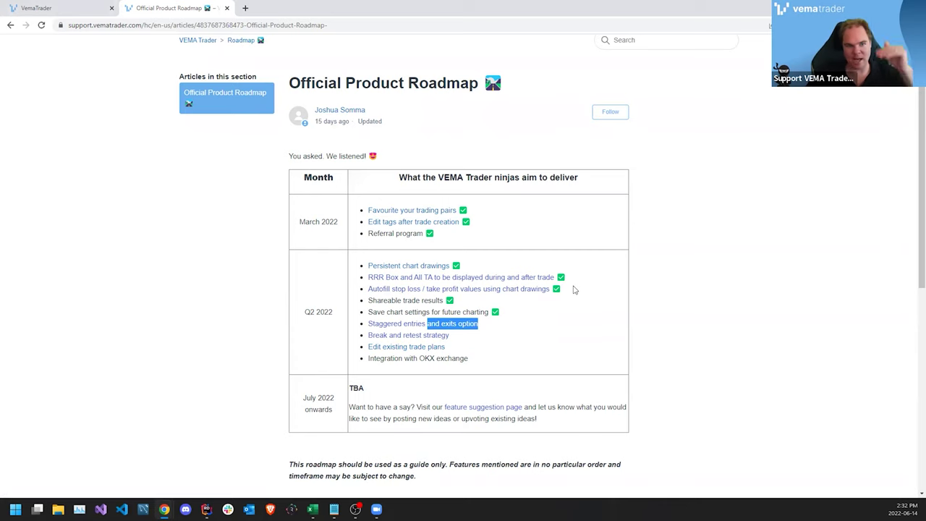
left_click_drag(573, 290, 384, 292)
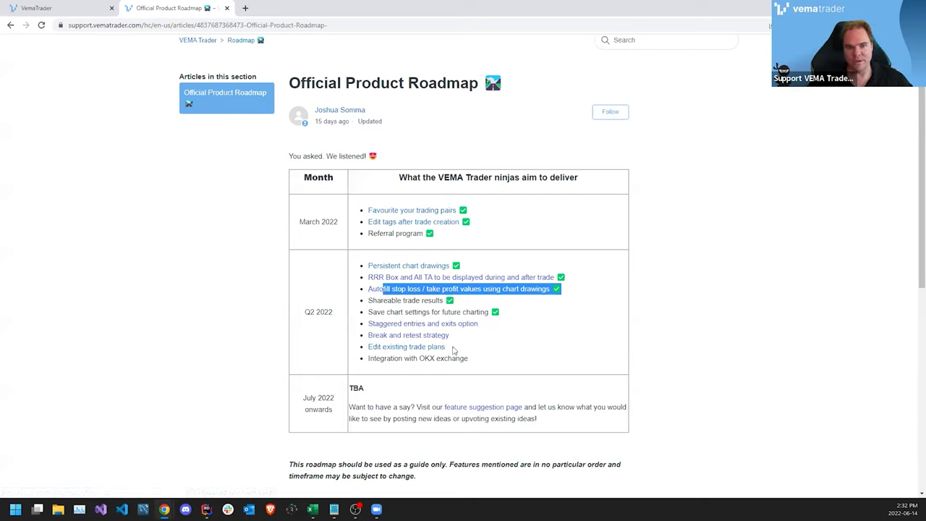
left_click_drag(452, 350, 387, 352)
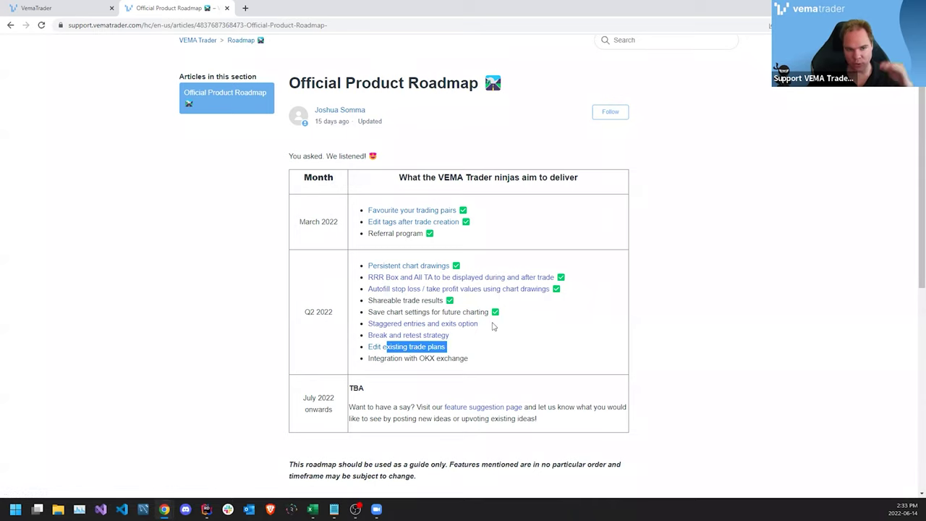
left_click_drag(493, 327, 383, 326)
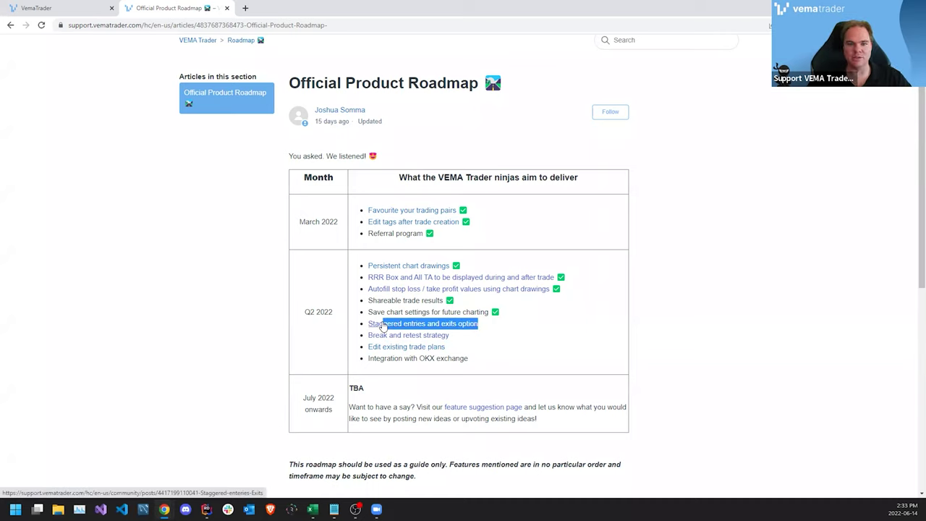
left_click(150, 307)
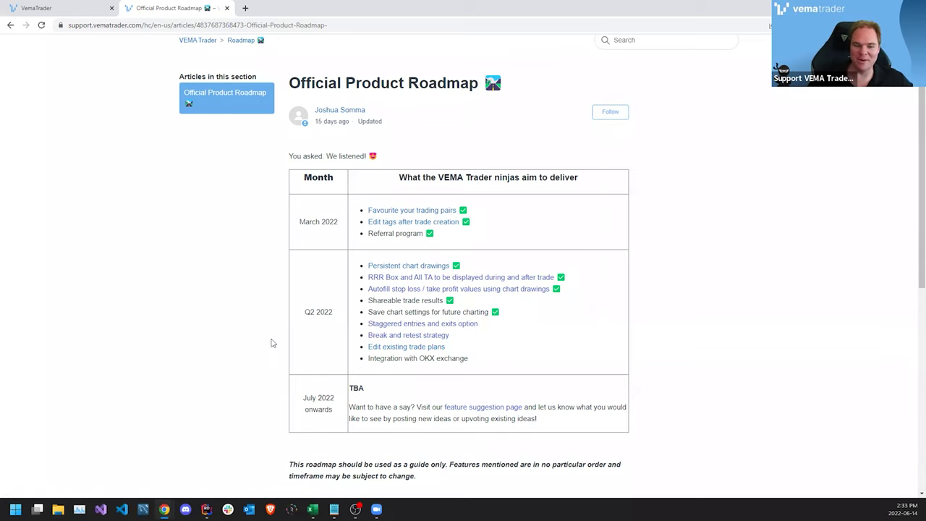
Step: Examine the unfinished Q2 items and the July 2022 onwards note, and return to the trade plan tab
left_click_drag(408, 311, 466, 353)
left_click_drag(364, 402, 443, 407)
left_click(443, 407)
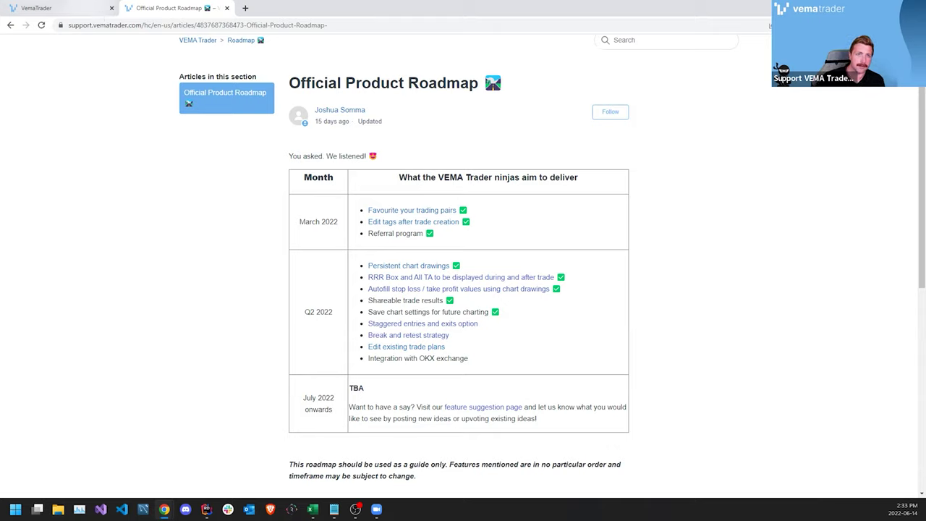
left_click(44, 8)
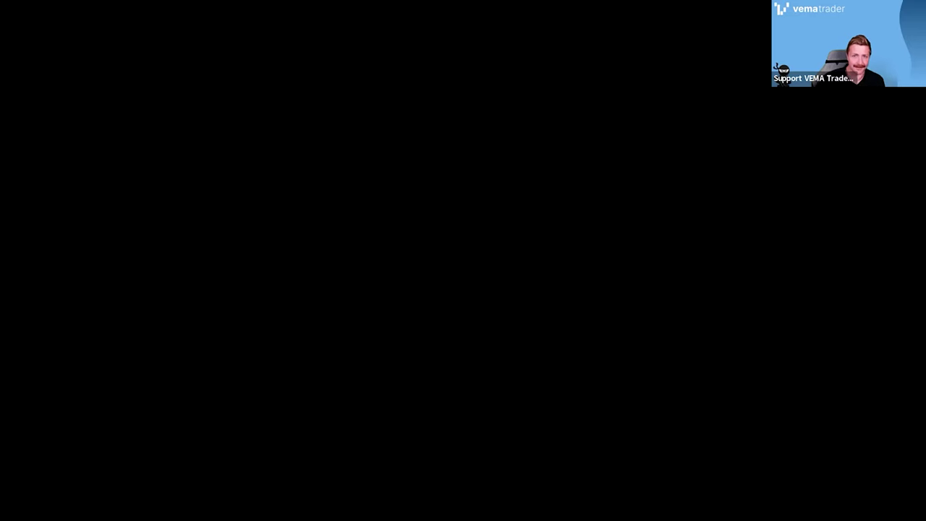
Step: Try to trace the price drop from the 6 June candles to the 7 June low with a freehand brush stroke
scroll(579, 401, "up", 5)
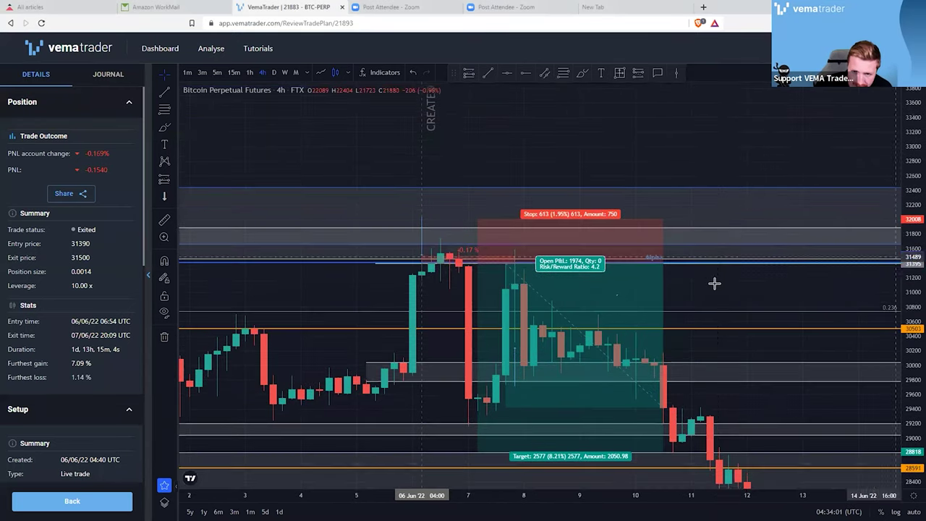
left_click_drag(784, 205, 811, 144)
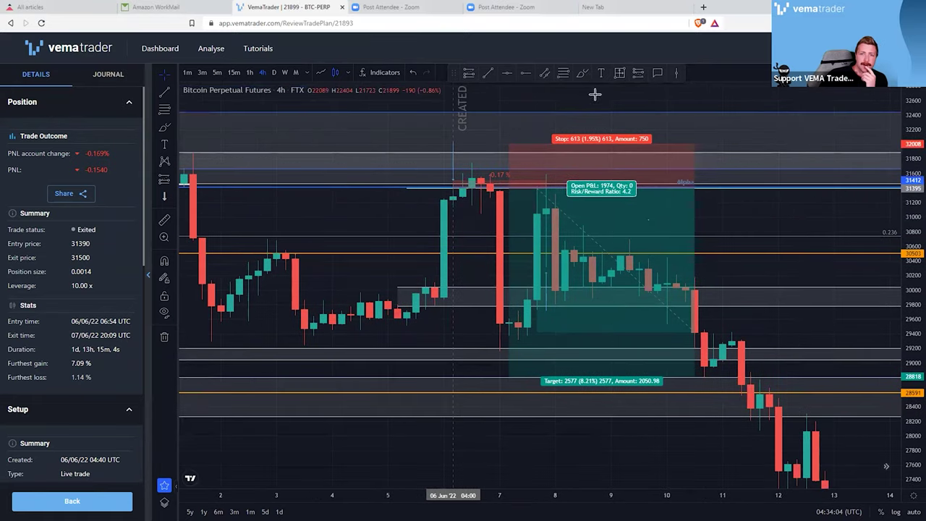
mouse_move(428, 216)
left_mouse_down()
mouse_move(462, 181)
mouse_move(472, 190)
left_mouse_up()
mouse_move(505, 323)
left_mouse_down()
mouse_move(513, 368)
mouse_move(483, 365)
mouse_move(510, 366)
mouse_move(516, 356)
left_mouse_up()
key("ctrl+z")
left_click_drag(488, 180, 499, 337)
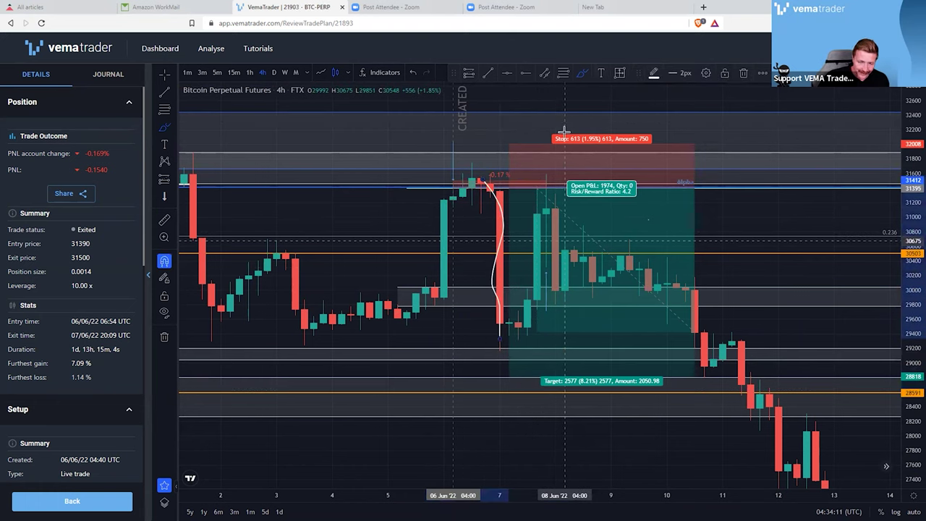
key("ctrl+z")
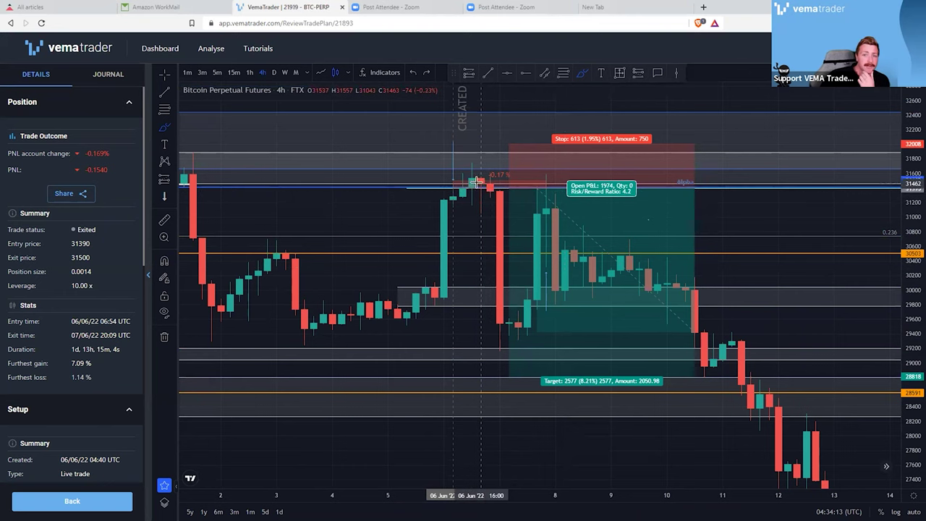
Step: Brush short horizontal marks at about 31500 and at the 6 June wick high, and remove the higher mark
left_click_drag(468, 180, 519, 180)
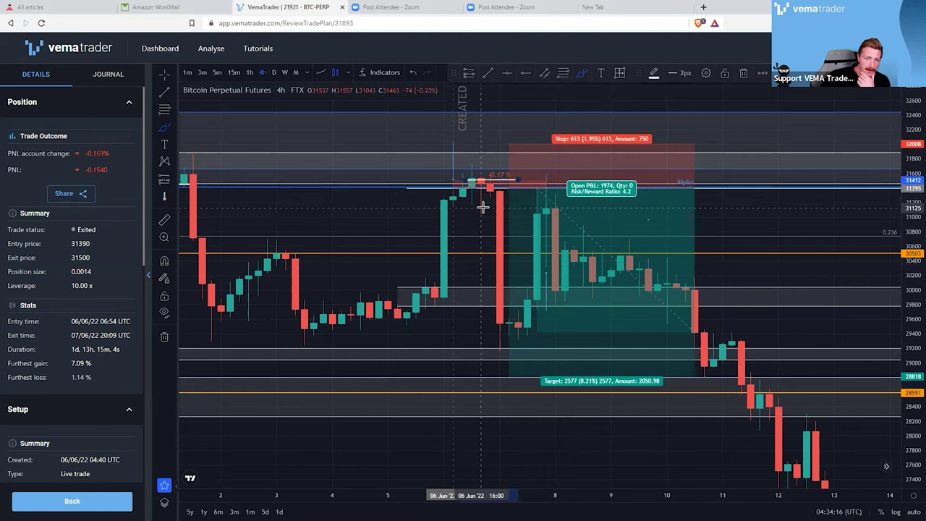
left_click_drag(460, 141, 517, 142)
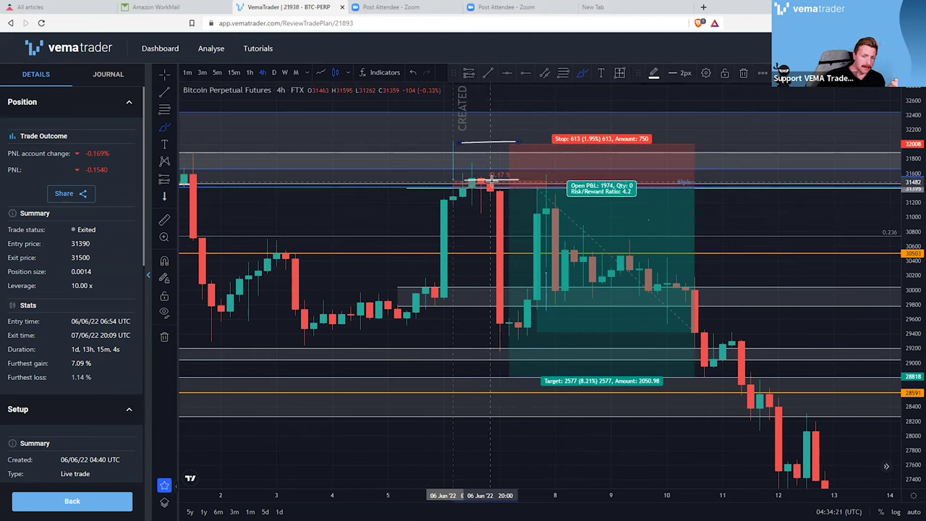
right_click(485, 144)
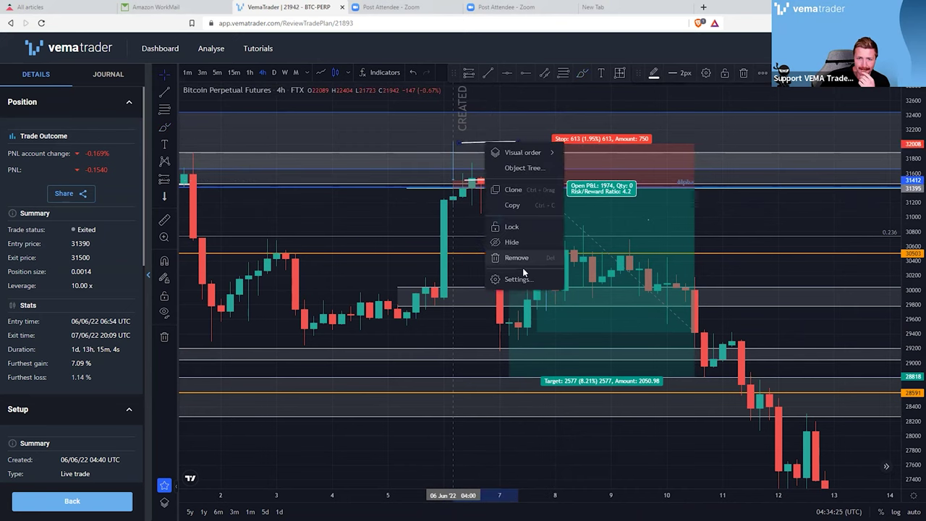
left_click(526, 258)
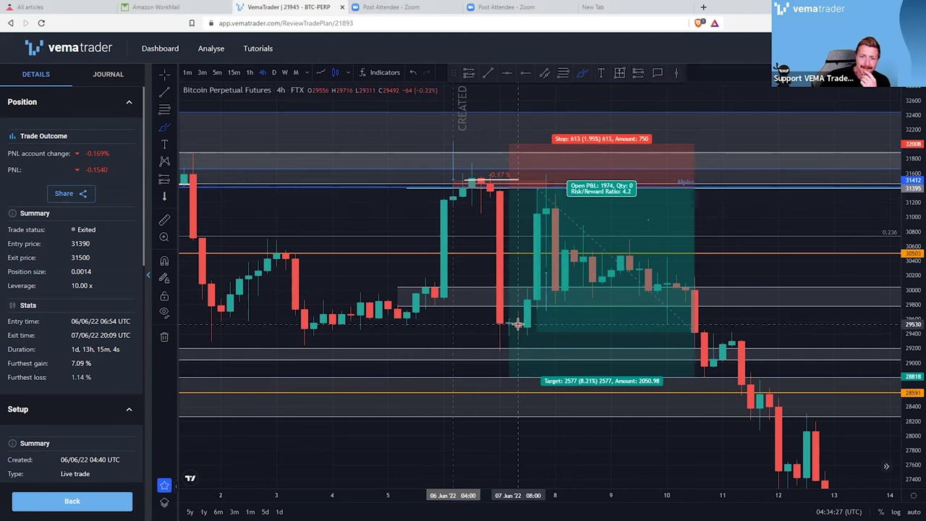
Step: Circle the small consolidation candles at the 7 June bottom with a freehand brush stroke
left_click_drag(532, 330, 520, 310)
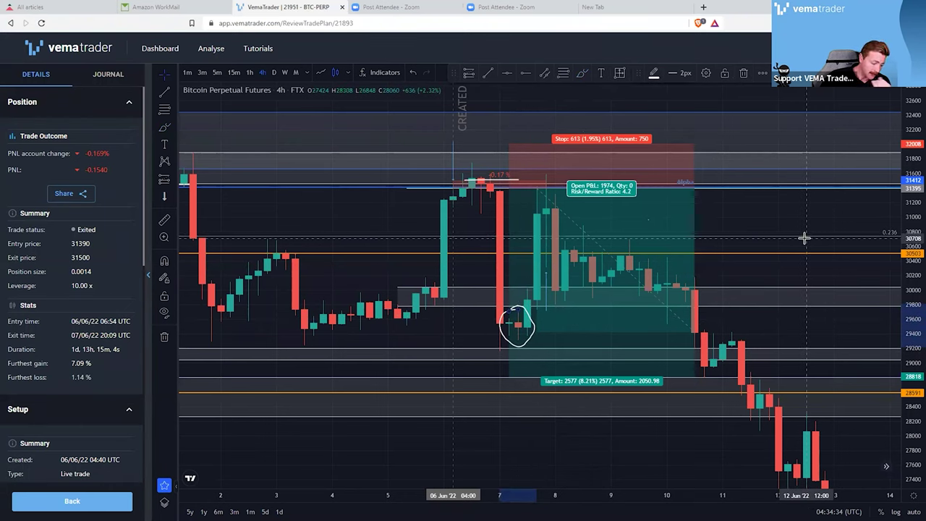
left_click(742, 261)
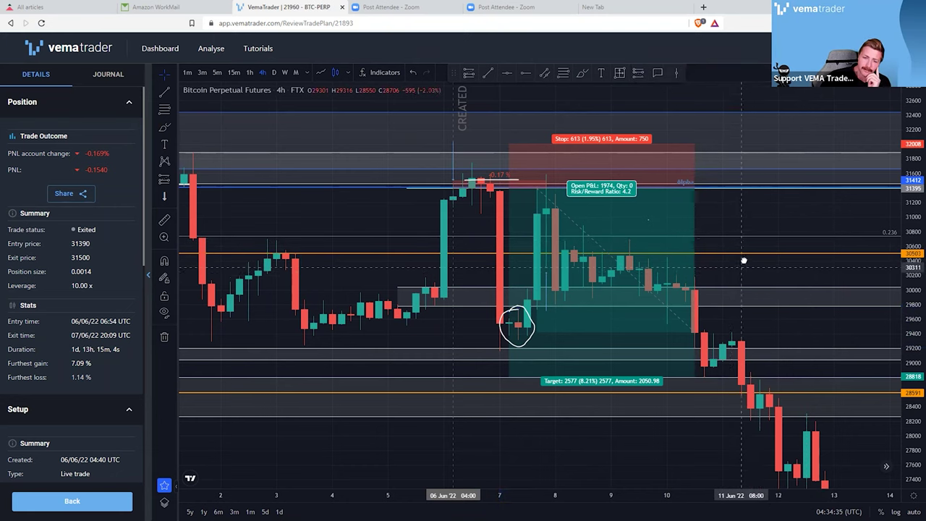
Step: Place a horizontal ray at about 29808 starting from the 6 June 04:00 candle
left_click_drag(742, 260, 747, 254)
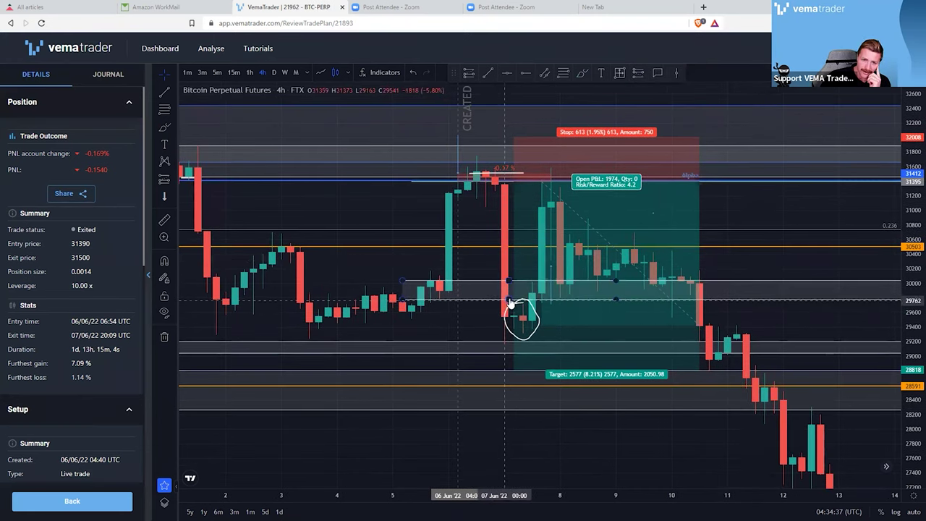
left_click(525, 73)
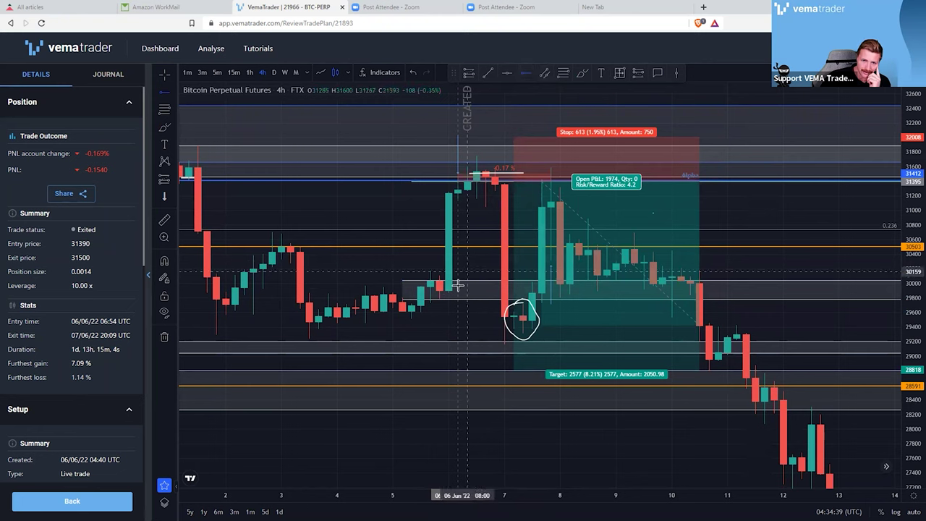
left_click(458, 297)
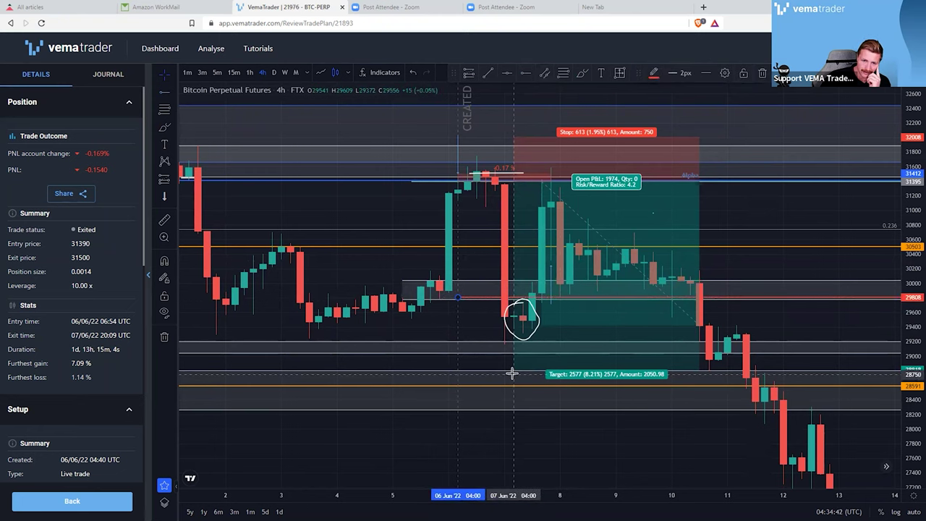
Step: Try raising the short position's target to about 29815 and to 31271, and undo these changes and the red horizontal ray
left_click_drag(513, 371, 526, 295)
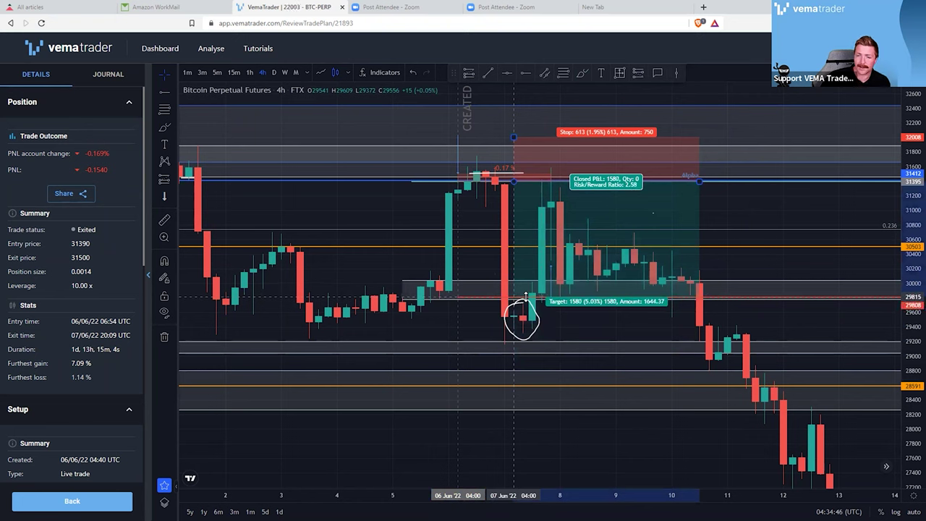
left_click_drag(526, 295, 526, 219)
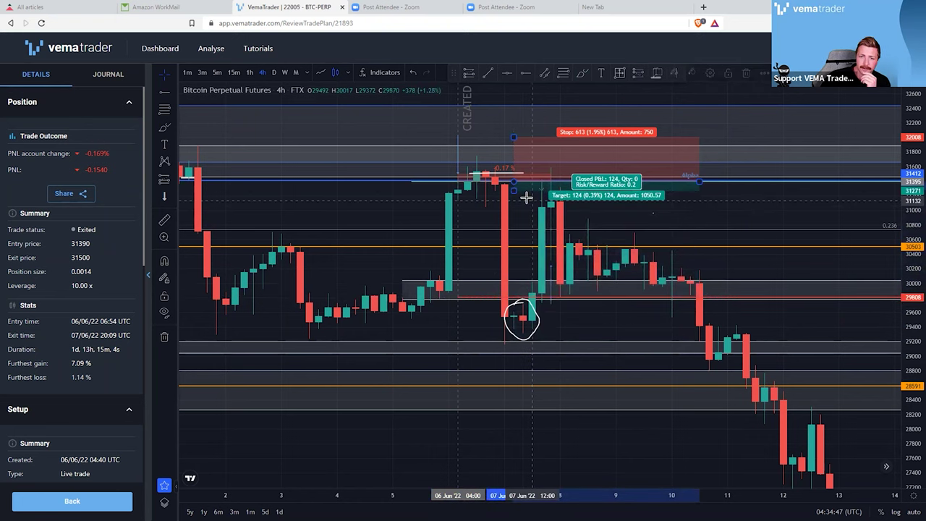
left_click(578, 73)
mouse_move(563, 180)
left_mouse_down()
mouse_move(478, 239)
mouse_move(640, 221)
mouse_move(653, 211)
left_mouse_up()
key("ctrl+z")
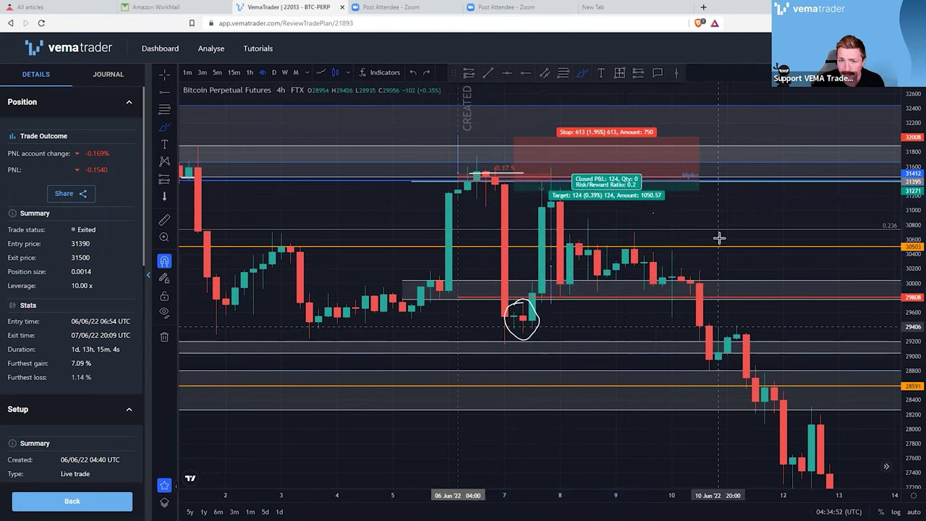
key("ctrl+z")
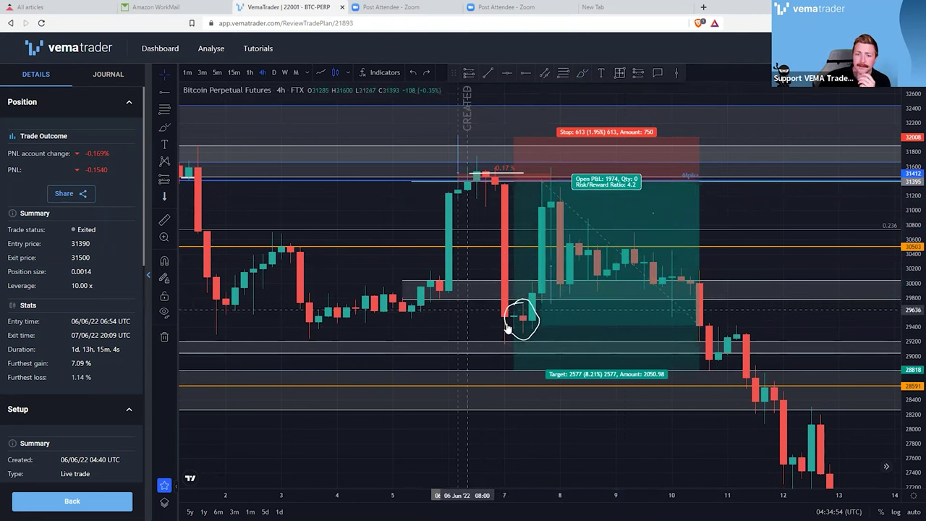
Step: Remove the freehand circle around the 7 June low candles and the short horizontal mark at about 31500
right_click(508, 326)
left_click(548, 440)
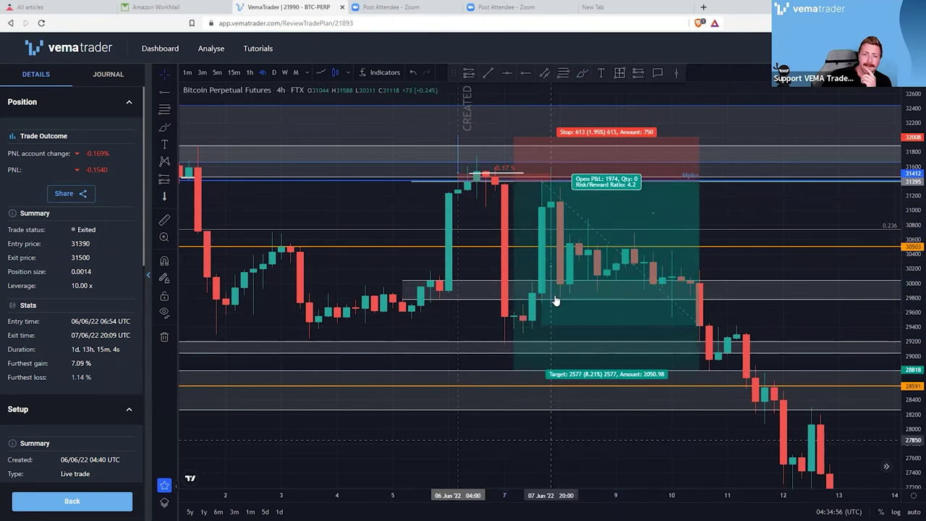
right_click(494, 176)
left_click(835, 203)
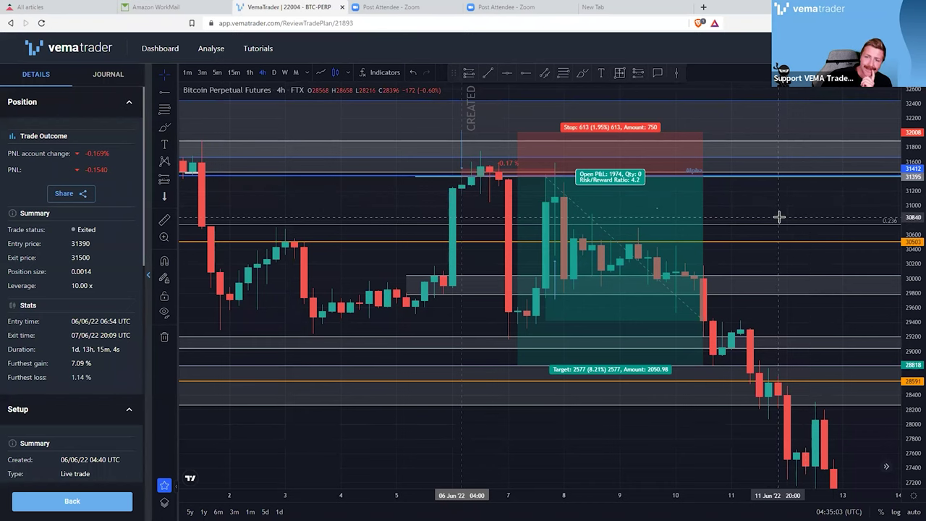
Step: Try brushing a curved drop from the 7 June candle to the position's target and an ellipse around the entry level, and undo both
scroll(794, 205, "up", 1)
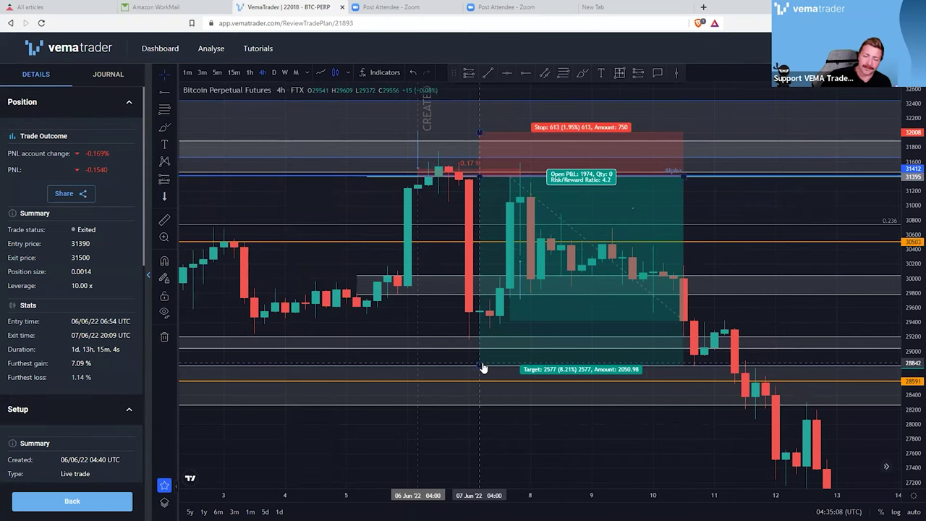
left_click(583, 72)
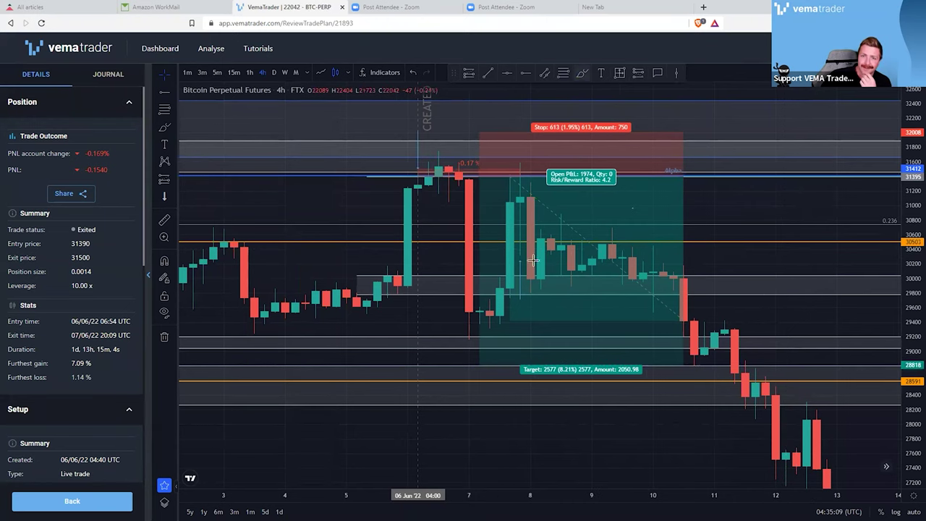
left_click_drag(472, 296, 499, 297)
left_click_drag(527, 365, 530, 369)
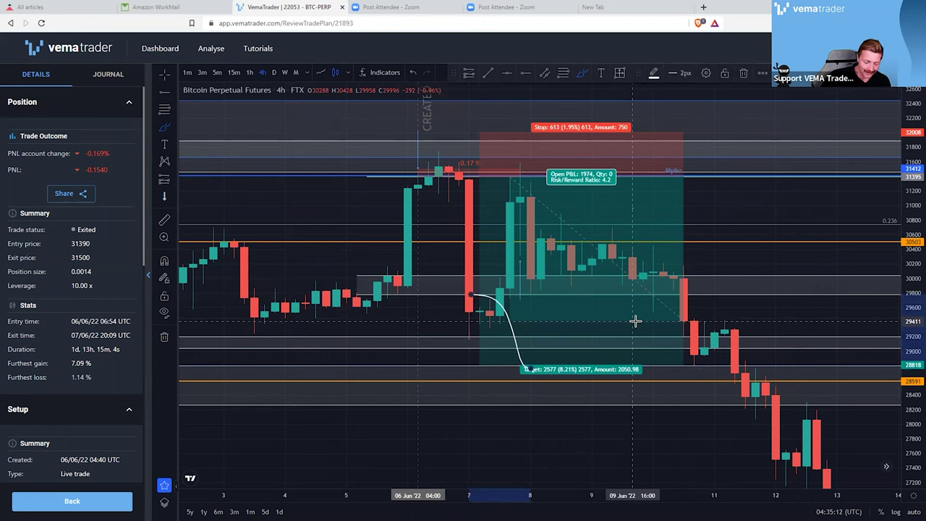
key("ctrl+z")
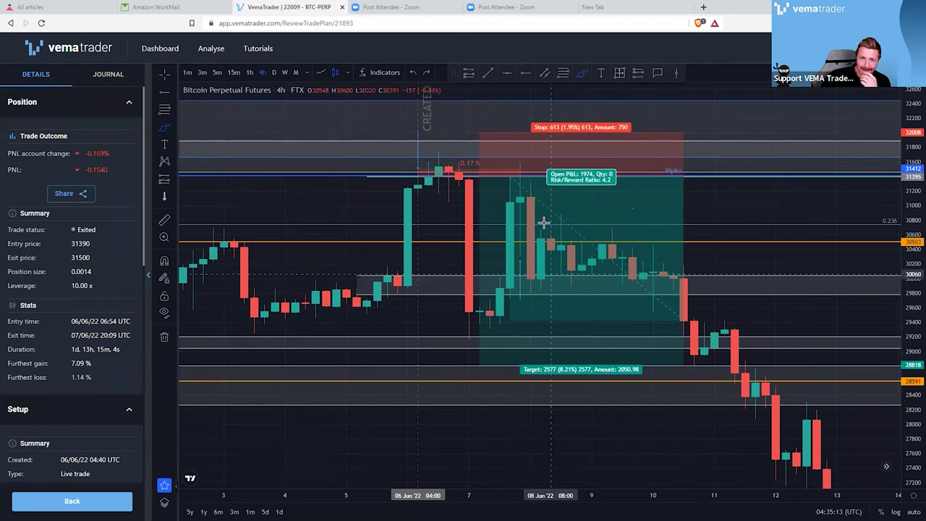
mouse_move(494, 165)
left_mouse_down()
mouse_move(530, 161)
mouse_move(499, 165)
left_mouse_up()
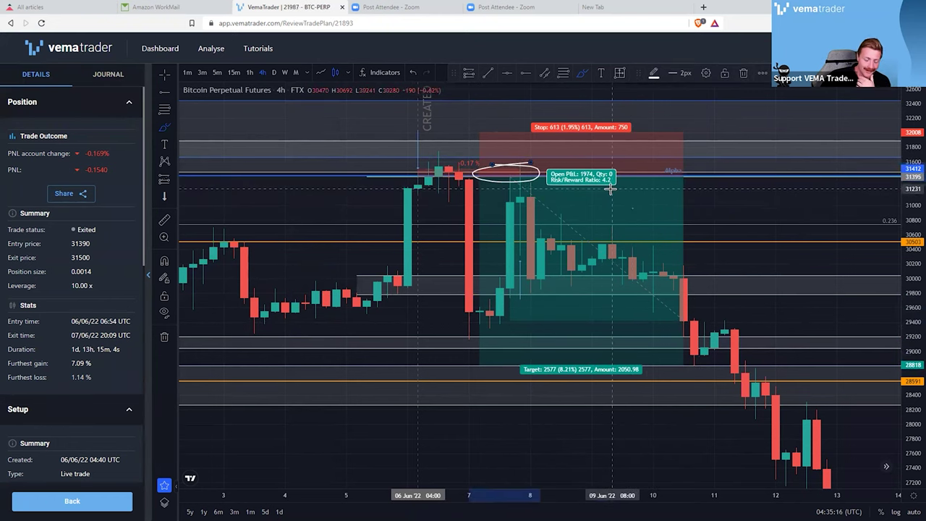
key("ctrl+z")
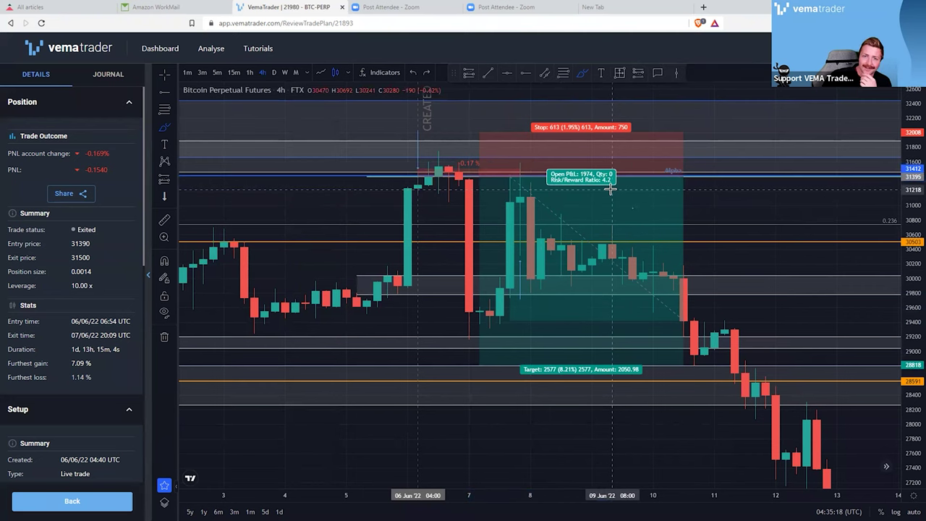
Step: Place a green horizontal ray at about 30086 from the 6 June 16:00 candle and clone it down to about 29259
left_click_drag(441, 320, 469, 321)
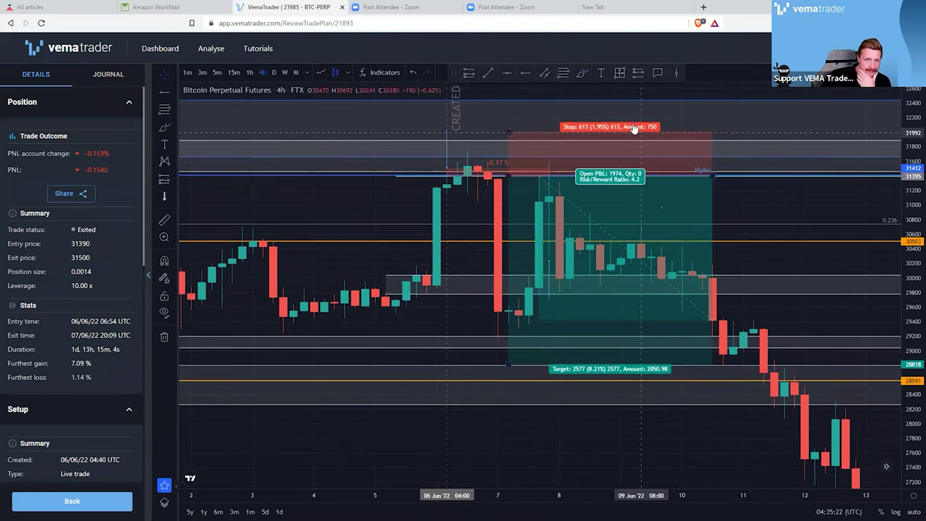
left_click(526, 73)
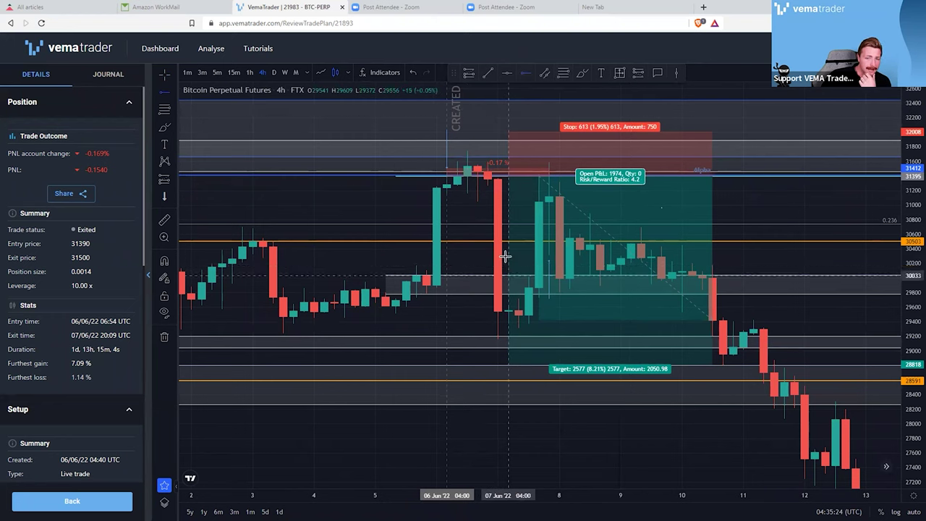
left_click(479, 272)
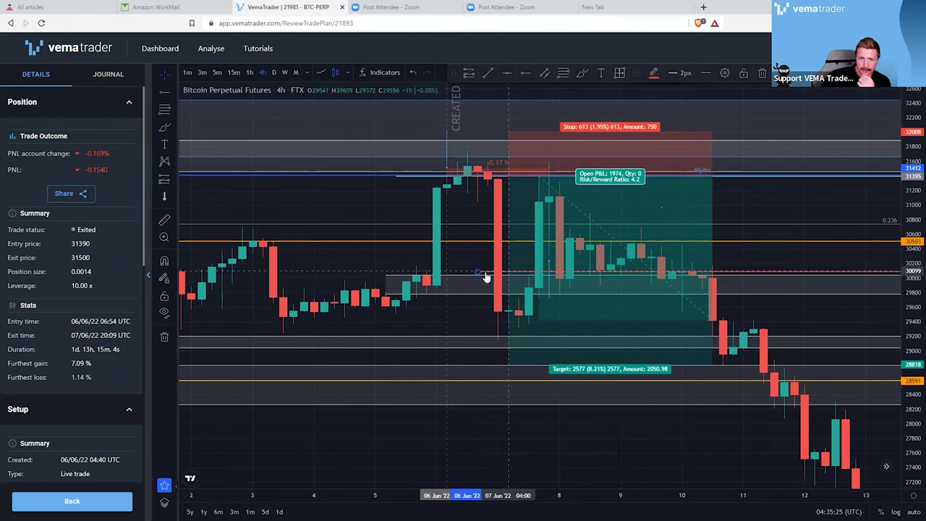
left_click(654, 73)
left_click(689, 113)
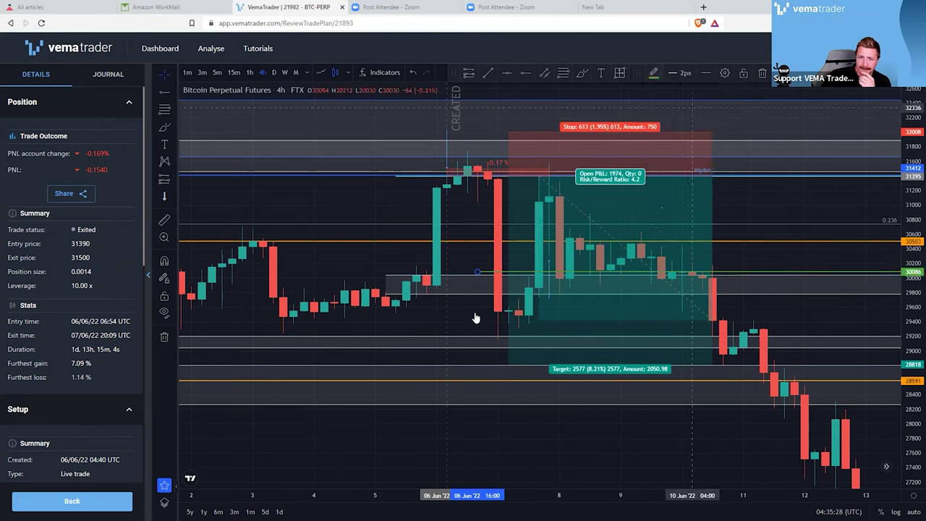
left_click_drag(488, 276, 486, 332)
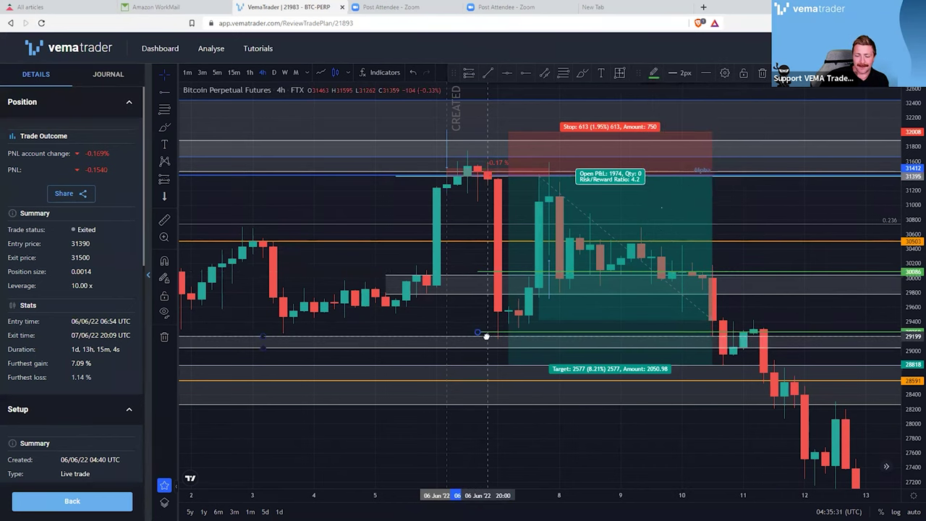
left_click(541, 172)
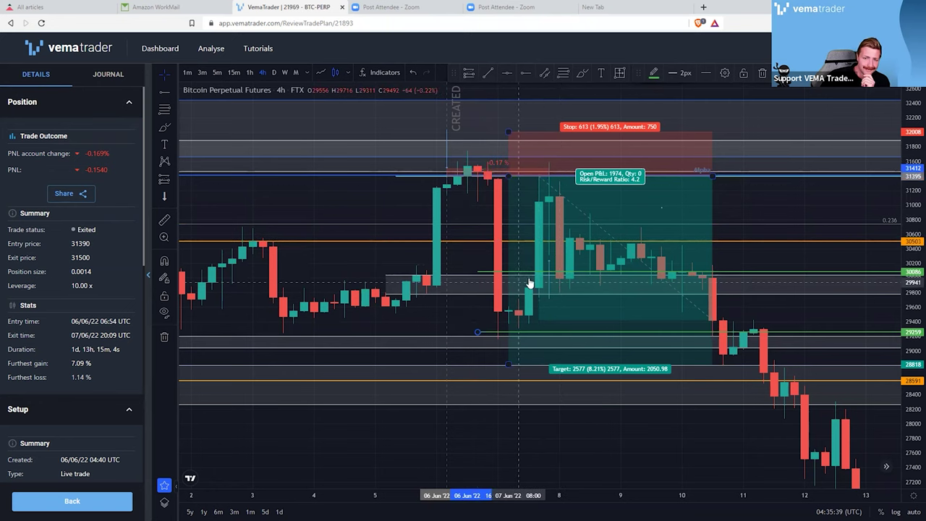
Step: Remove the short position drawing from the BTC-PERP chart
right_click(573, 372)
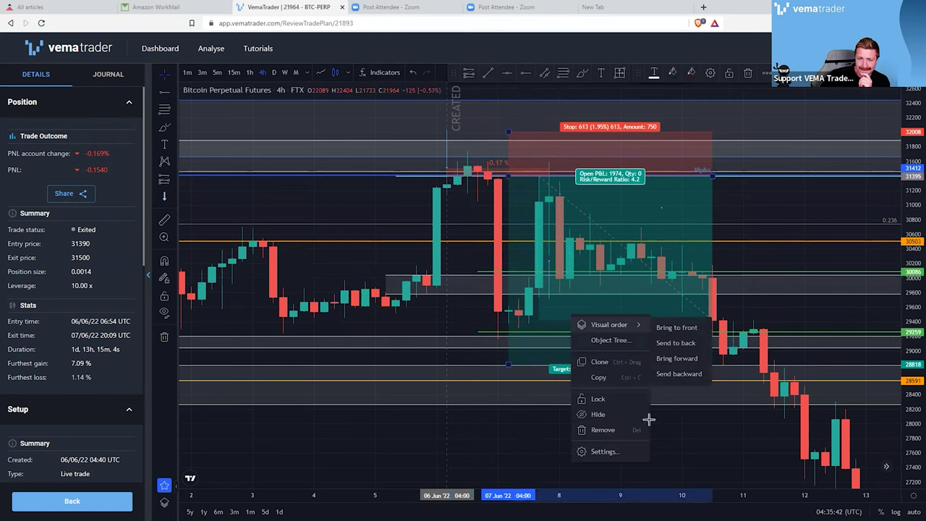
left_click(610, 435)
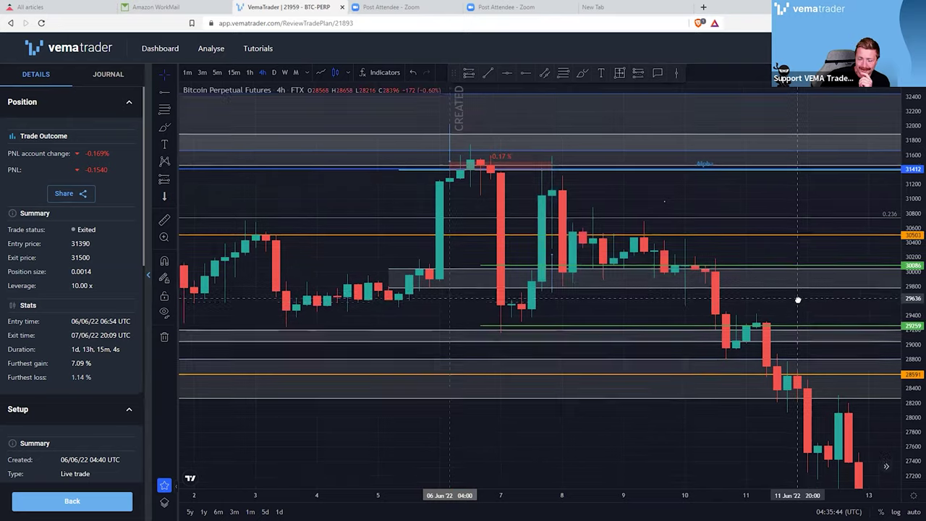
left_click_drag(794, 311, 785, 403)
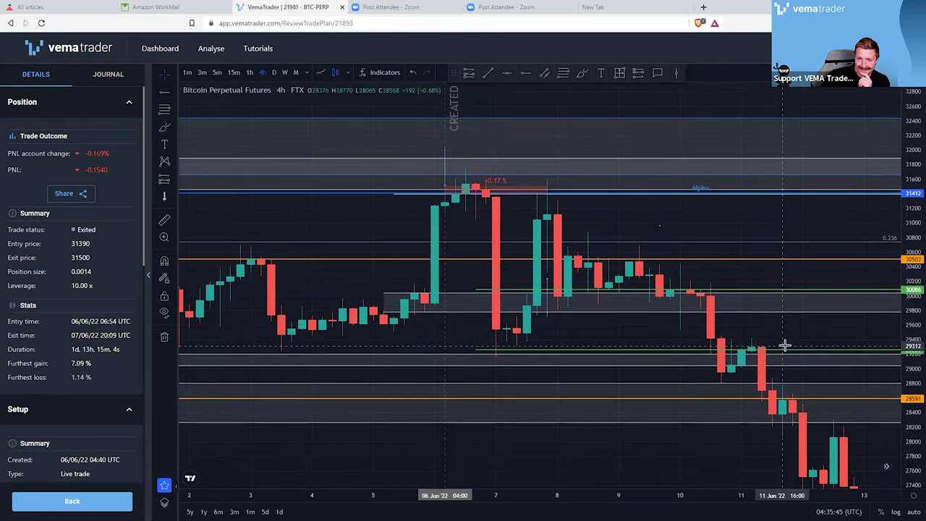
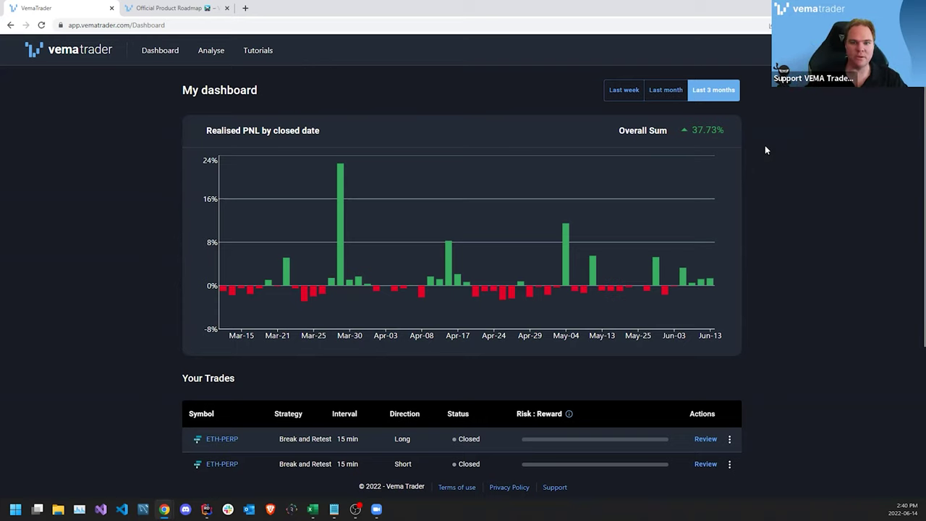
Step: Start a new analysis under the trading performance analyses and filter its included tags by "exchan"
left_click_drag(593, 138, 721, 128)
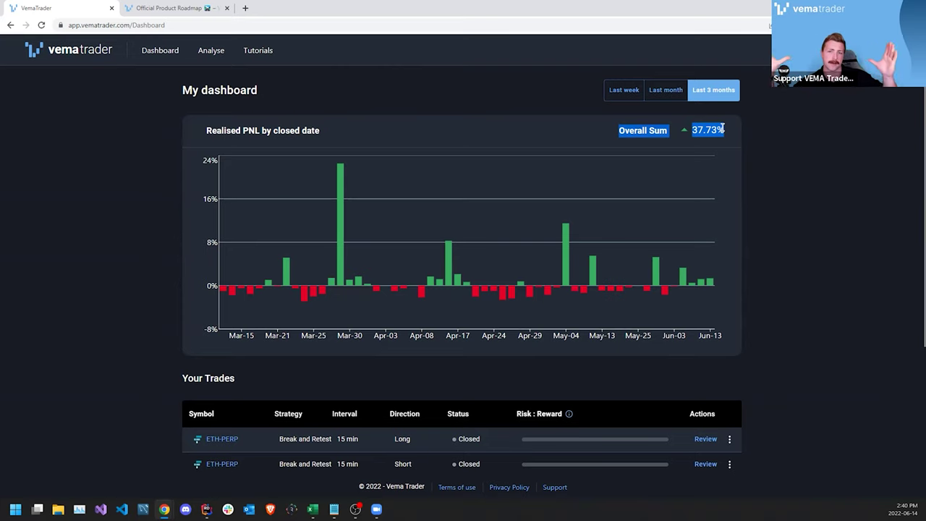
left_click(212, 52)
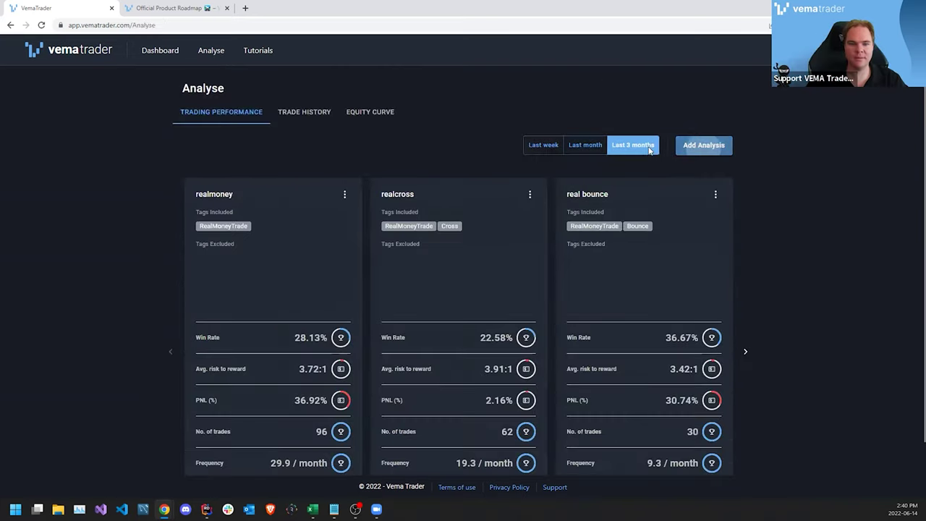
left_click(705, 150)
left_click(362, 266)
type("exchan")
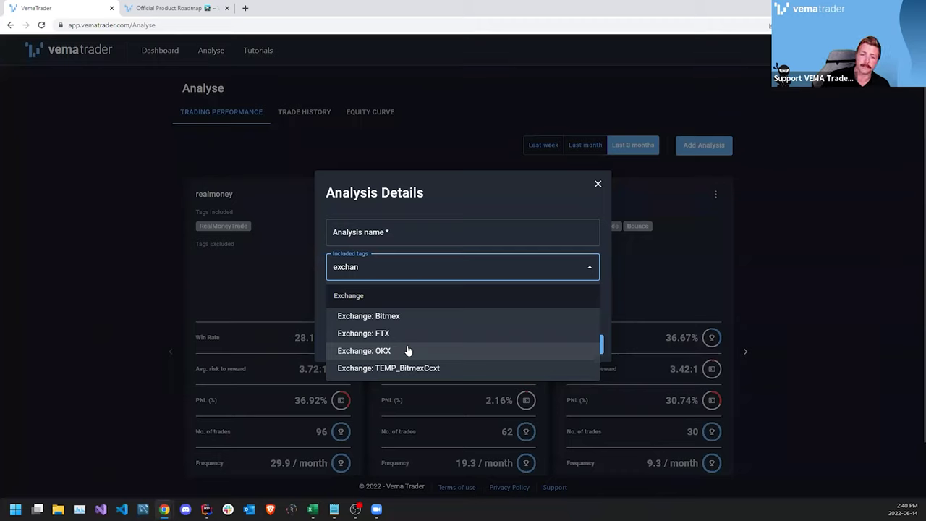
key("Down")
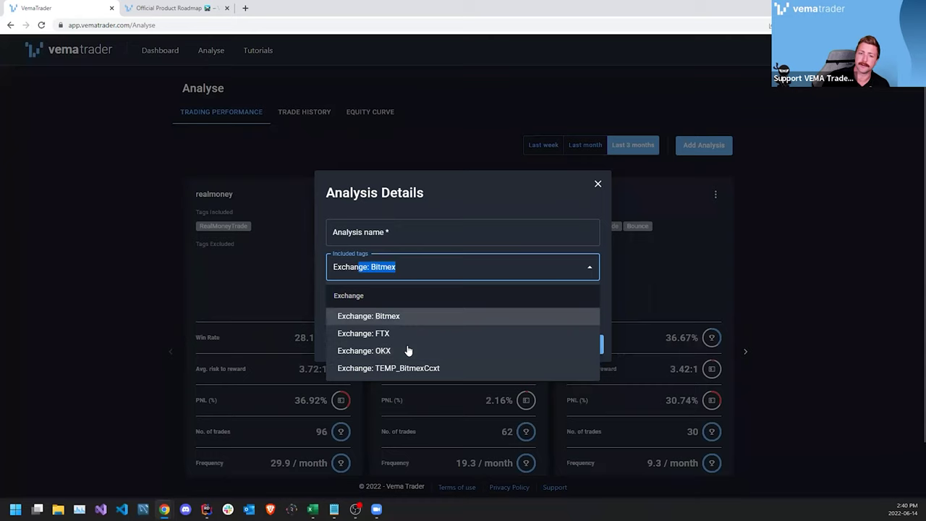
Step: Replace the included tags filter with "inter" and look through the available interval tags
type("interval")
key("BackSpace")
key("BackSpace")
key("BackSpace")
key("BackSpace")
key("BackSpace")
key("BackSpace")
key("BackSpace")
key("BackSpace")
key("BackSpace")
key("BackSpace")
key("BackSpace")
key("BackSpace")
key("BackSpace")
key("BackSpace")
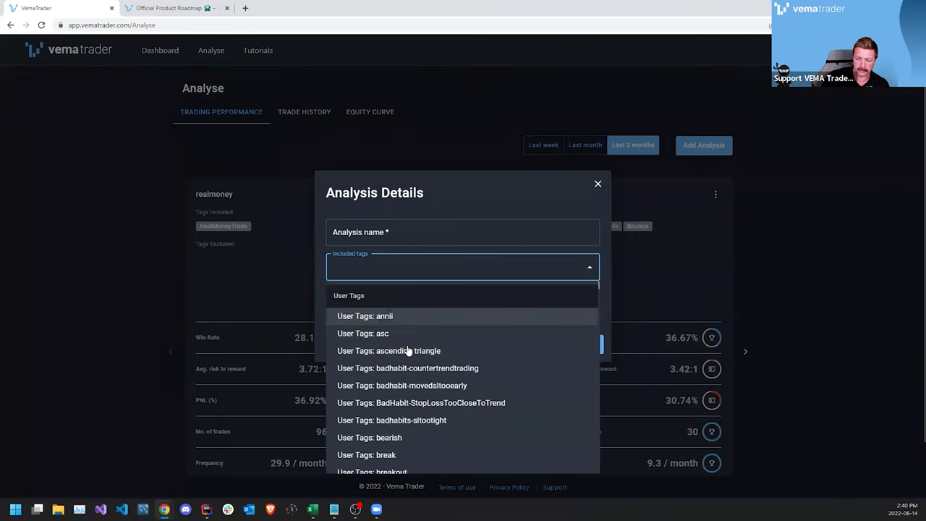
type("inter")
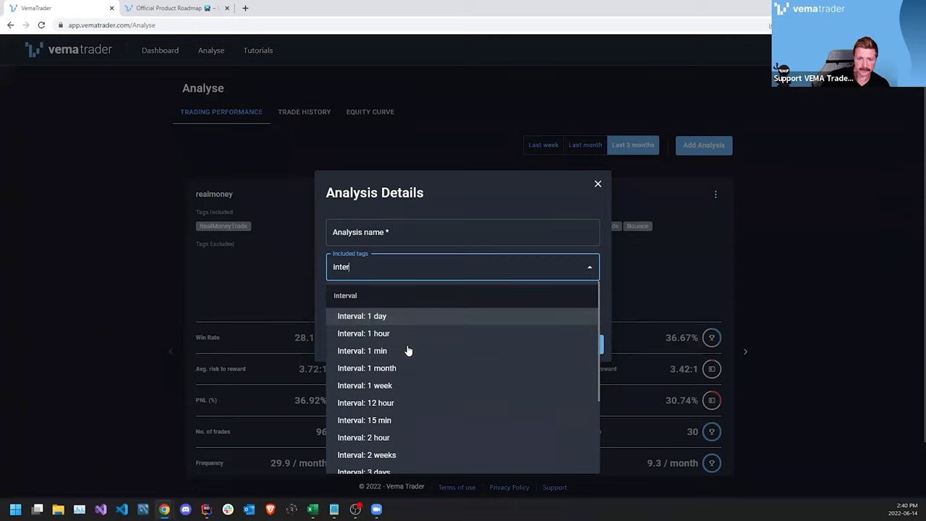
scroll(409, 362, "down", 3)
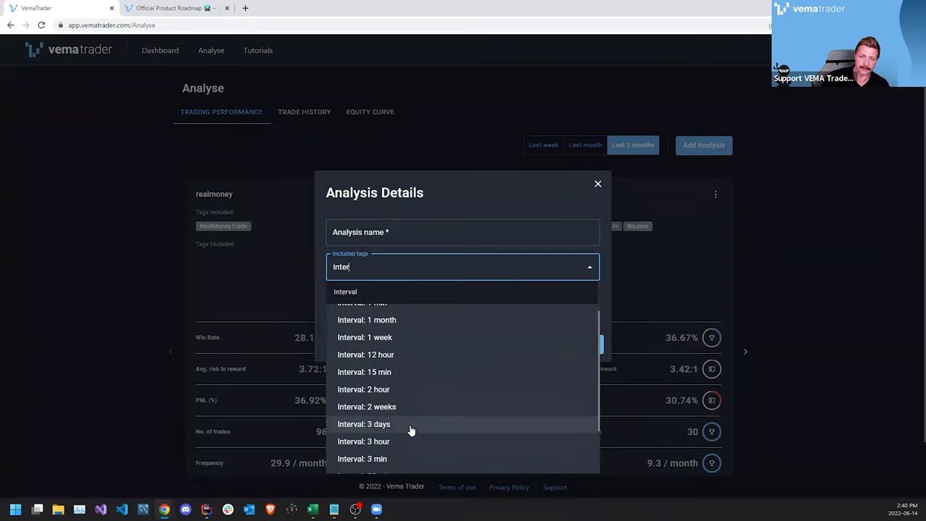
scroll(409, 431, "down", 1)
scroll(410, 431, "down", 1)
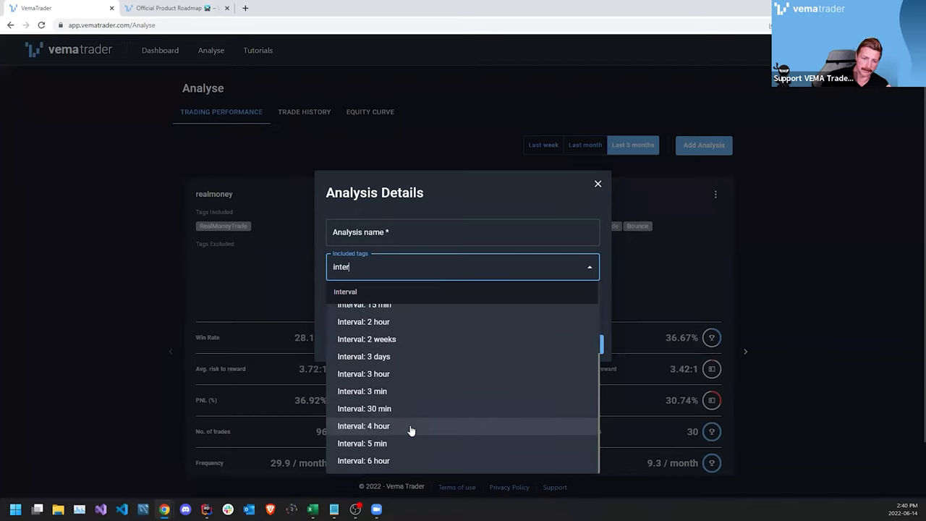
scroll(409, 431, "up", 5)
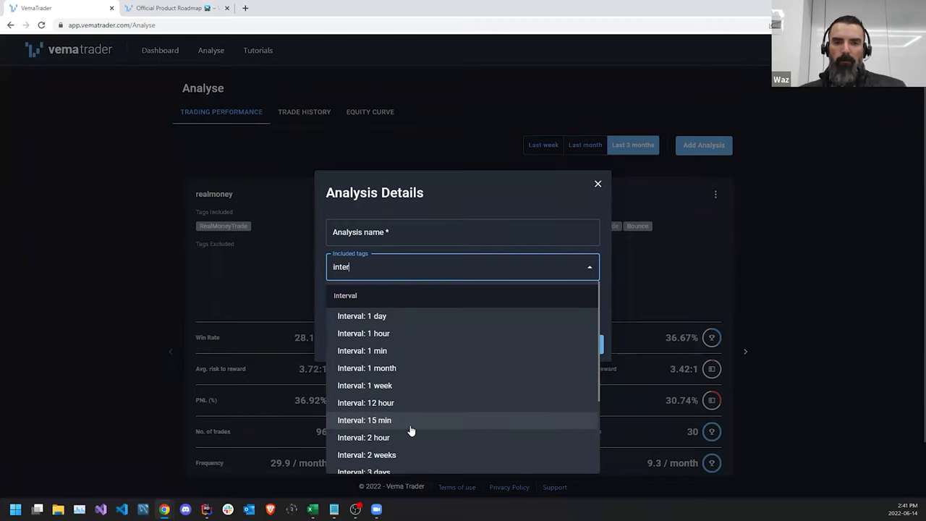
Step: Filter the included tags by "1 hou", add the Interval: 1 hour tag, and close the analysis details without saving
left_click_drag(357, 267, 309, 269)
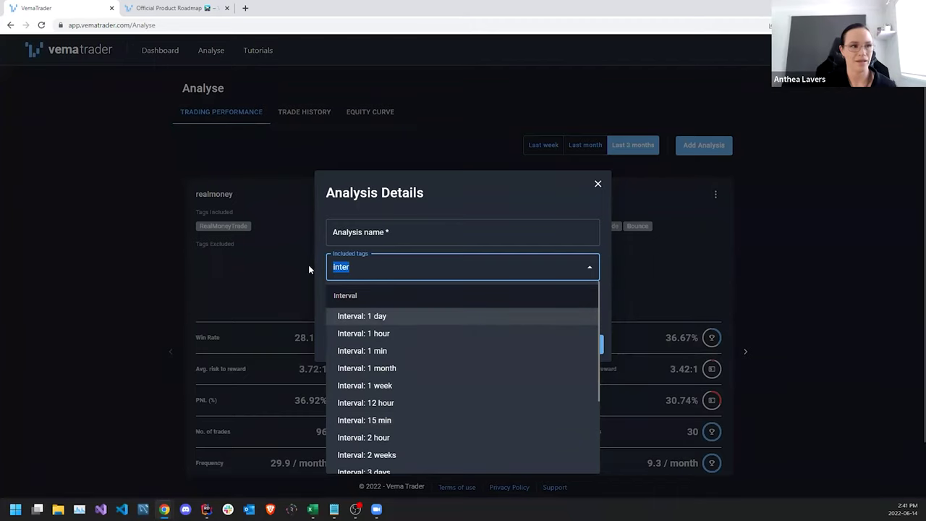
key("BackSpace")
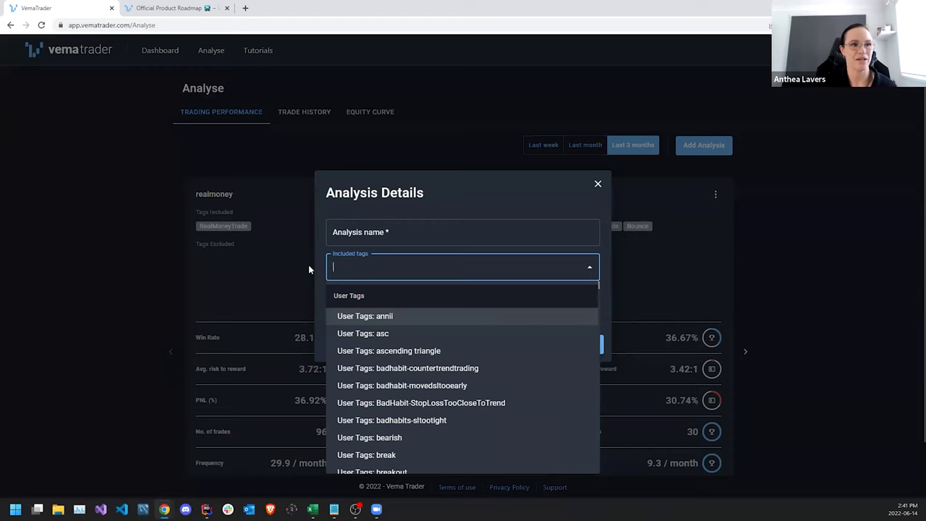
type("1d")
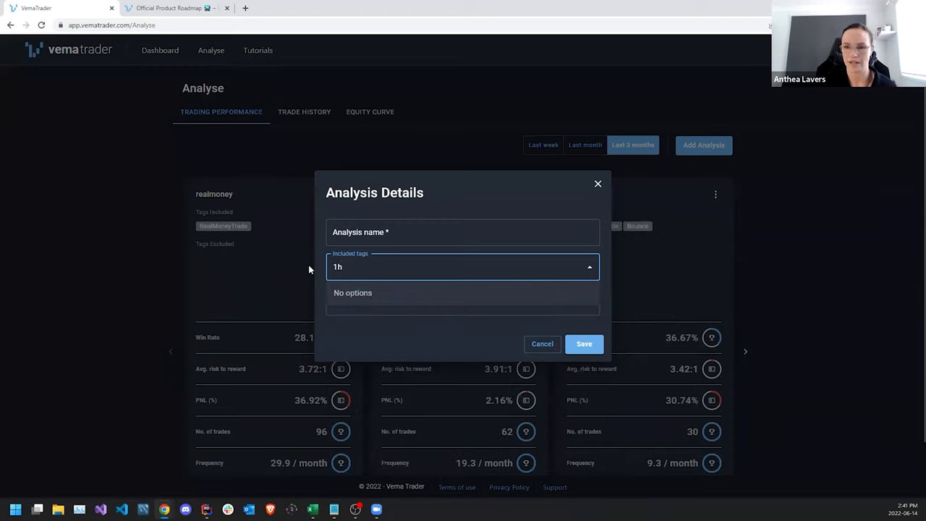
key("BackSpace")
type("hou")
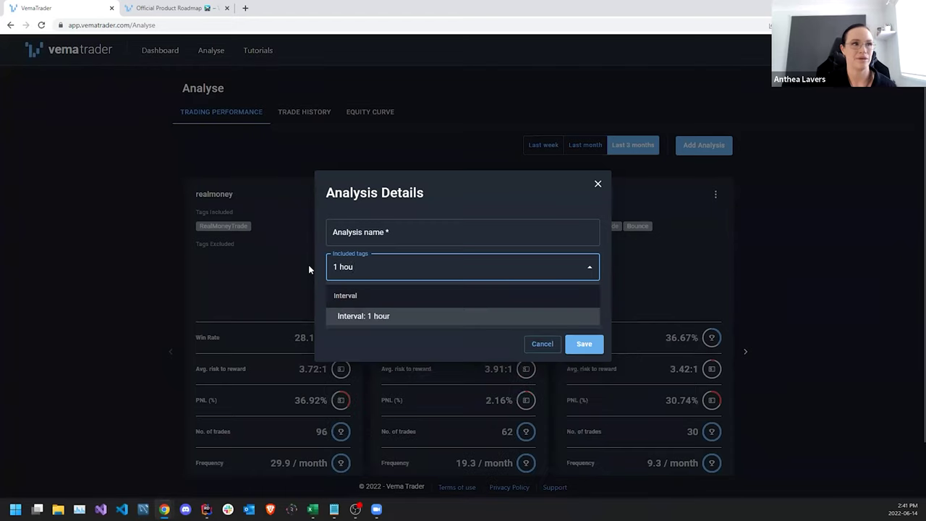
left_click(403, 318)
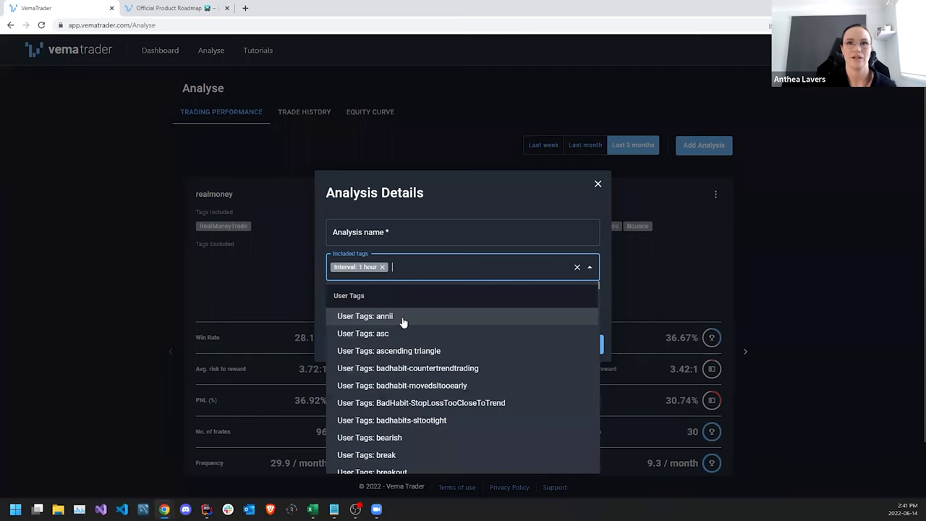
left_click(597, 185)
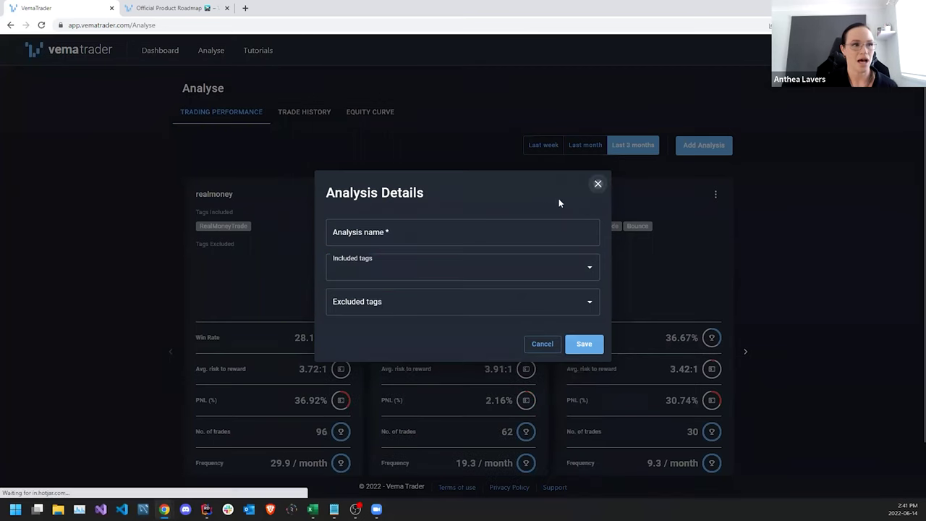
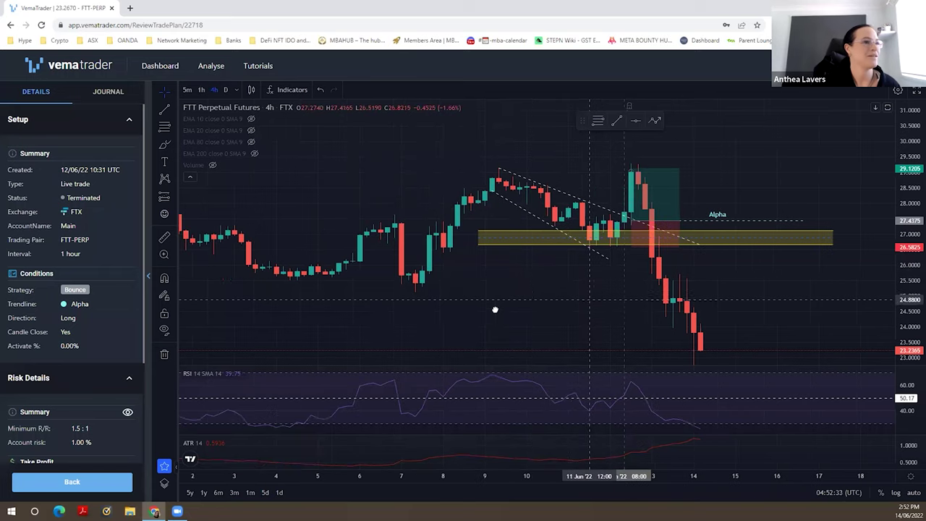
Step: Switch the FTT-PERP chart to the 1-hour interval and raise the long position's entry to about 27.744
scroll(440, 290, "down", 3)
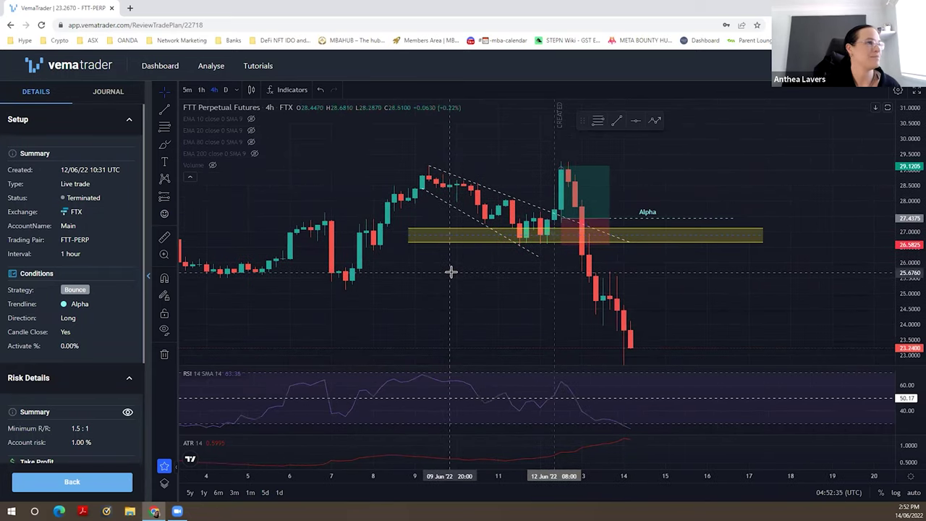
mouse_move(538, 240)
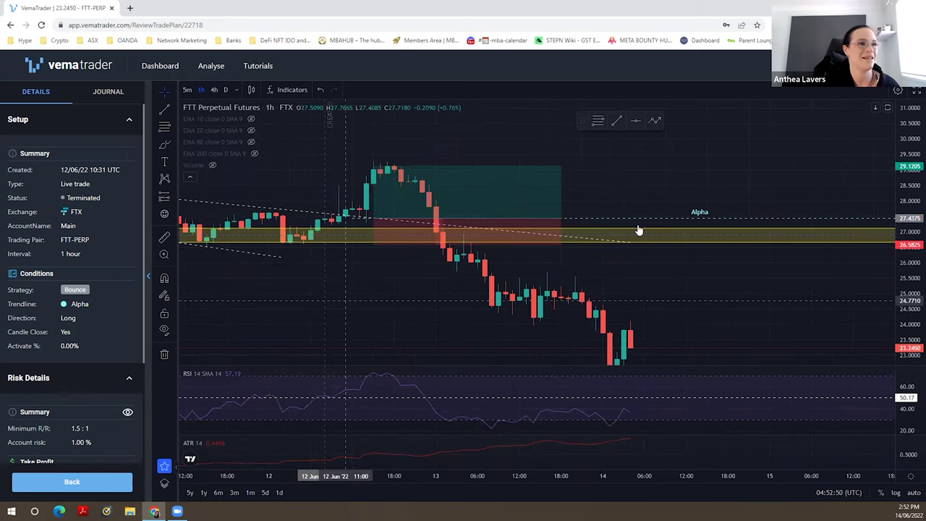
scroll(641, 232, "left", 5)
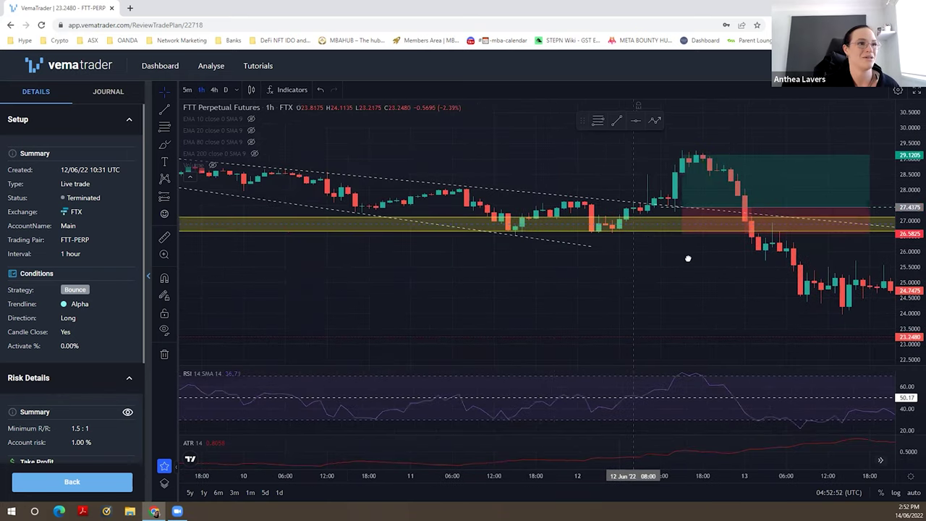
scroll(581, 240, "right", 1)
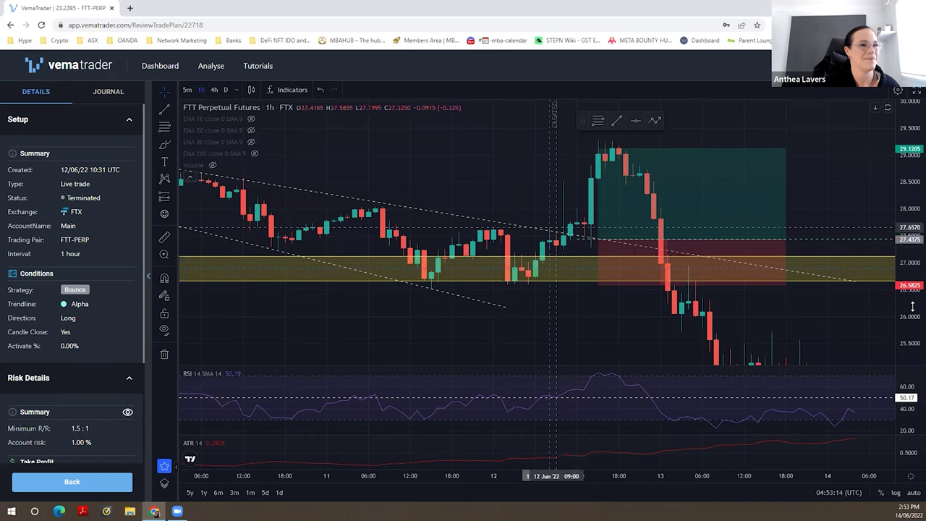
scroll(913, 217, "up", 2)
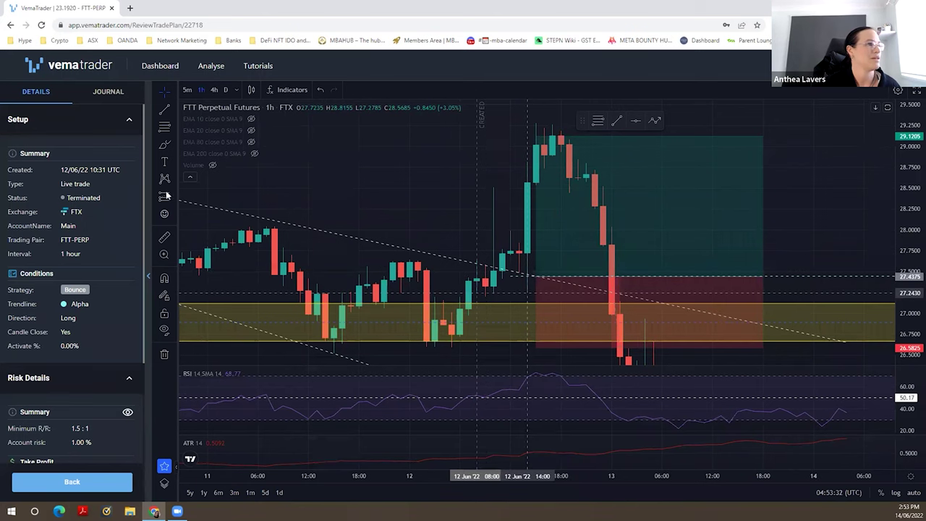
left_click_drag(444, 255, 558, 242)
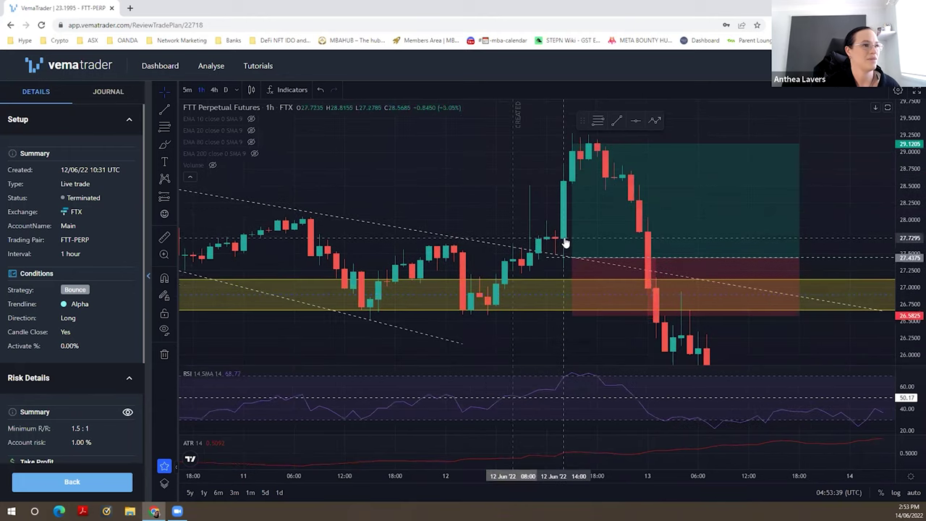
left_click(573, 256)
left_click_drag(570, 234, 569, 238)
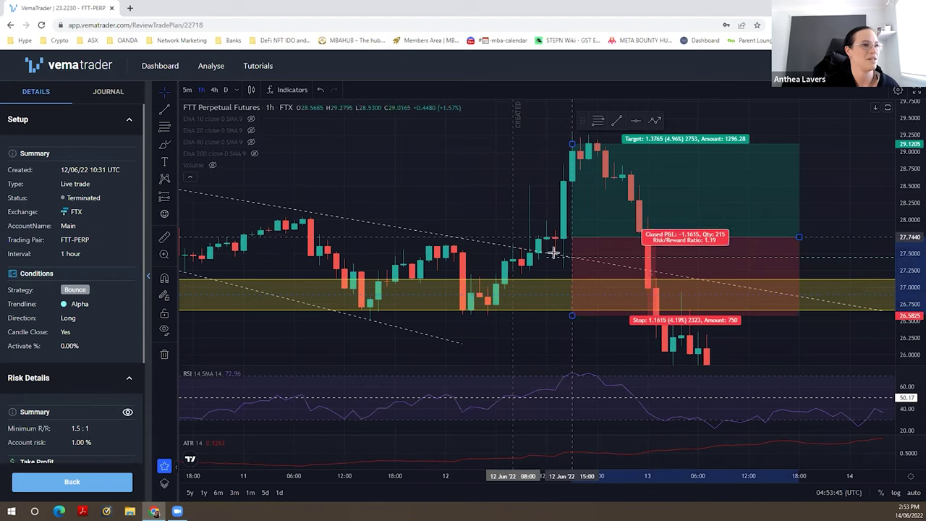
Step: Examine the FTT-PERP wedge, yellow support zone and Alpha trendline around the long position, along with the plan's conditions and risk details
scroll(584, 239, "down", 1)
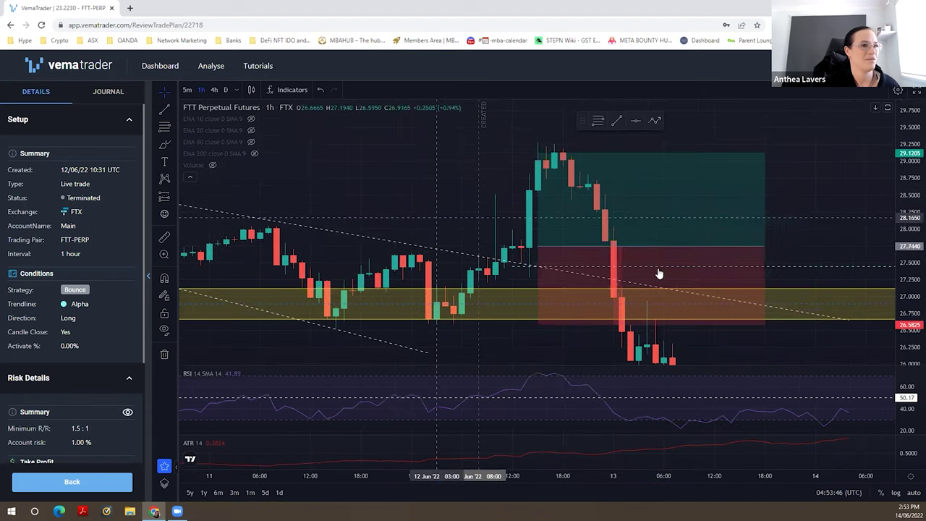
scroll(610, 263, "down", 1)
left_click(558, 263)
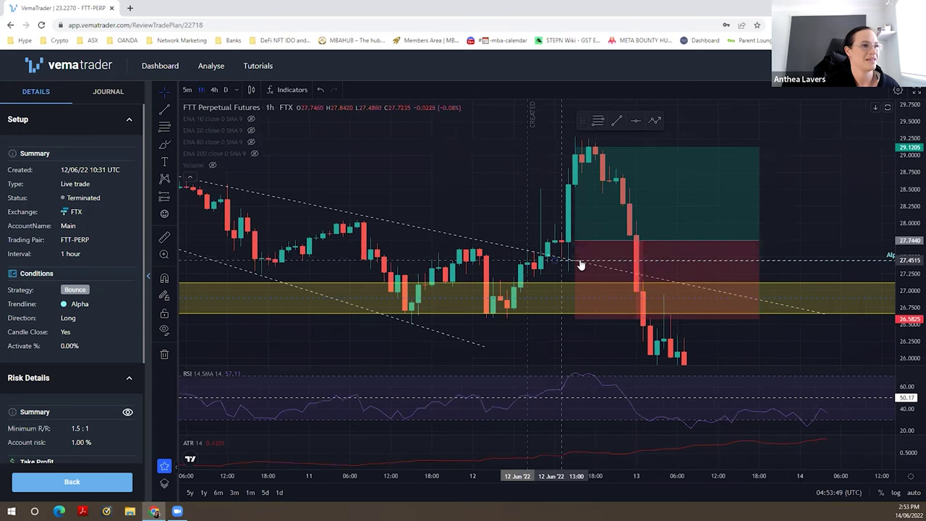
left_click(581, 265)
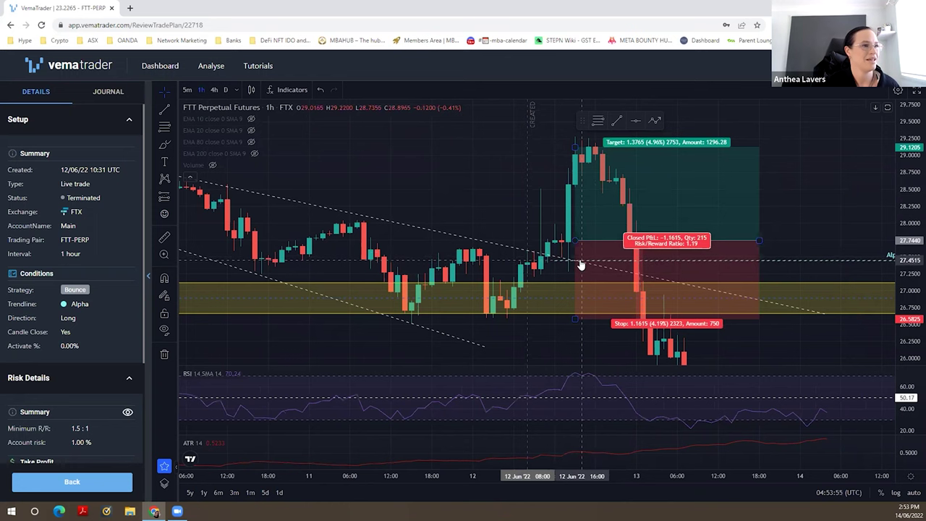
scroll(585, 263, "down", 2)
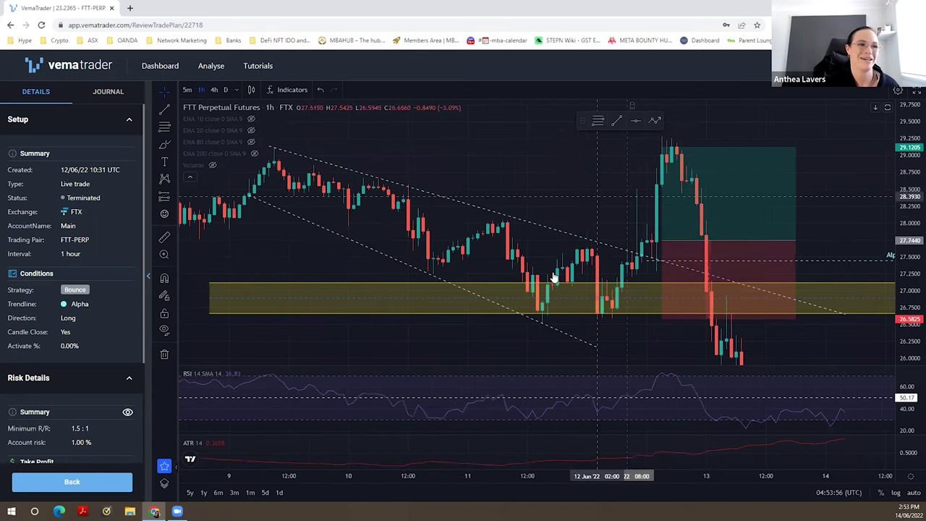
scroll(614, 275, "right", 3)
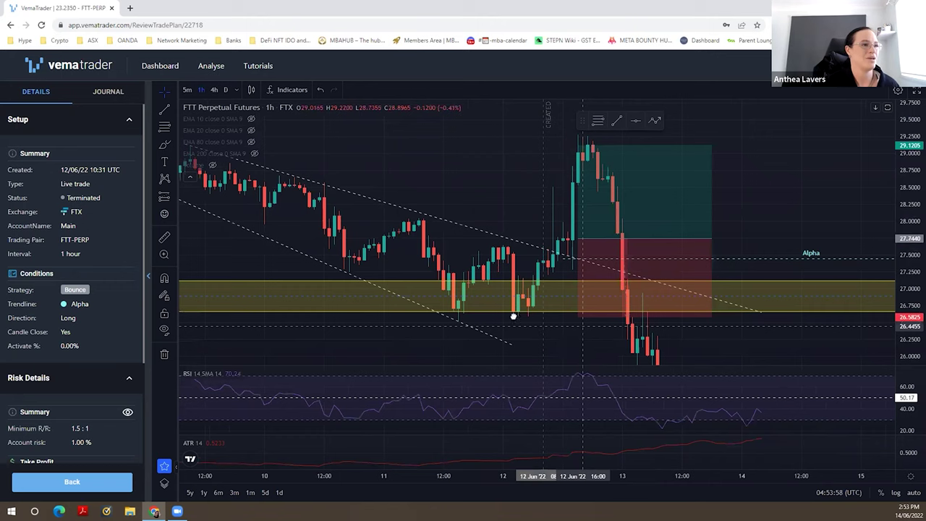
left_click_drag(509, 314, 500, 298)
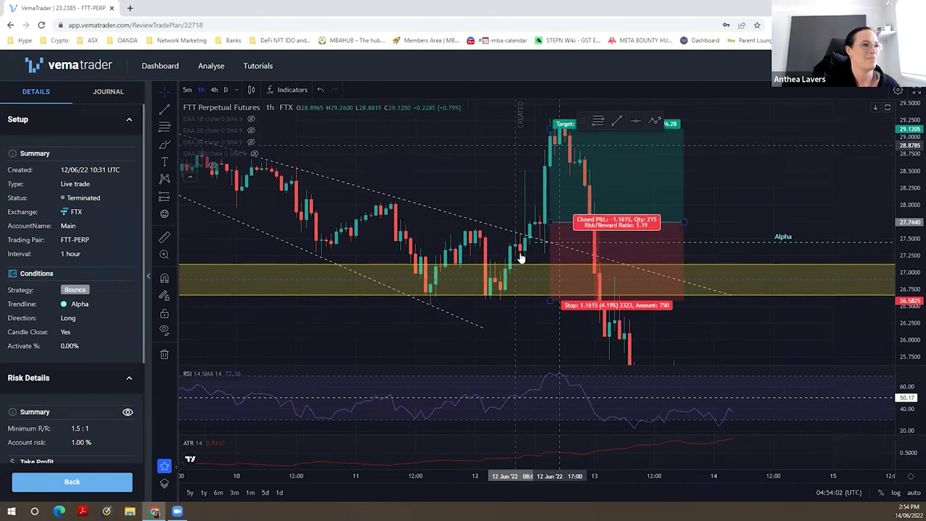
left_click_drag(511, 258, 504, 276)
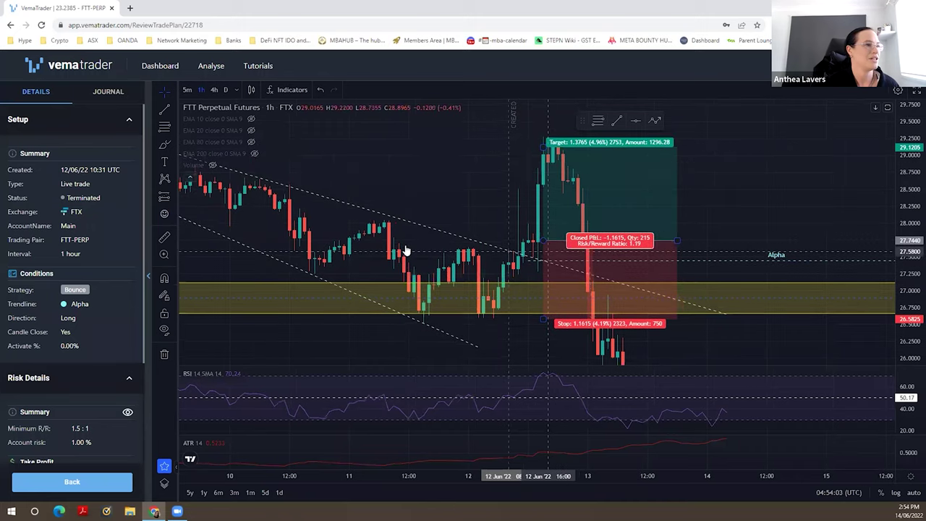
left_click(534, 255)
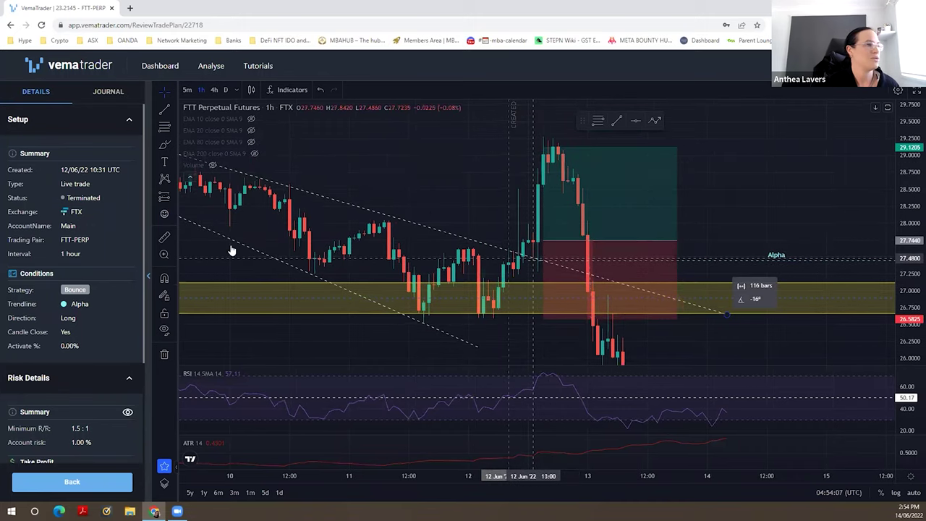
left_click(95, 239)
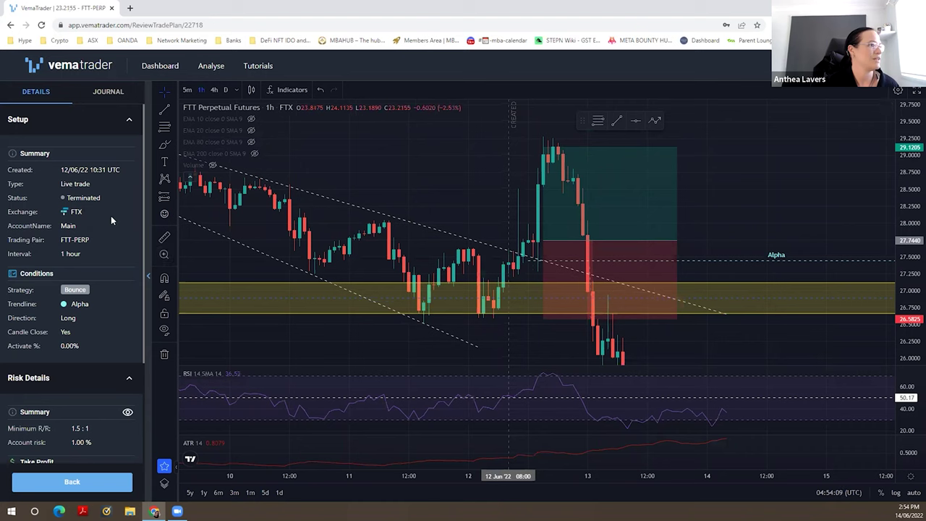
scroll(105, 222, "down", 2)
scroll(34, 237, "up", 1)
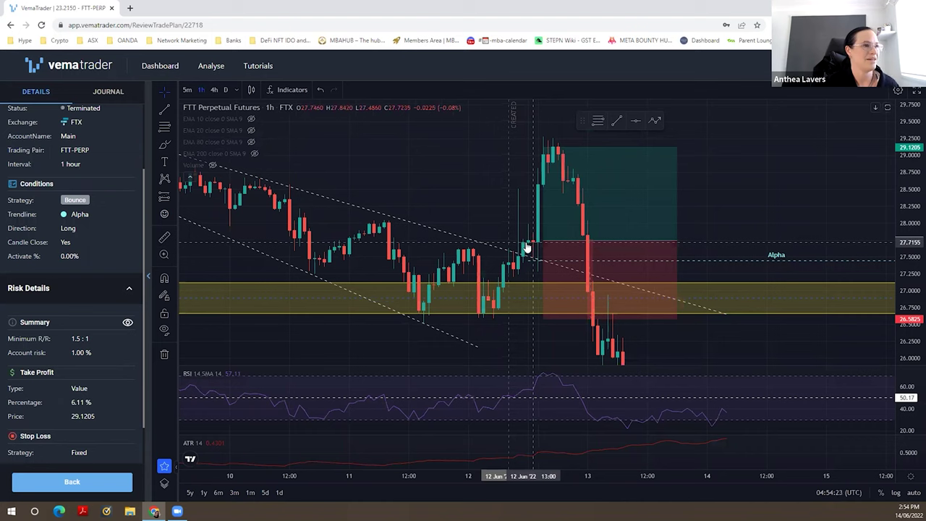
Step: Tighten the FTT-PERP long position's stop to 27.19 and set its entry to about 27.6655
left_click(620, 176)
left_click_drag(911, 123, 913, 186)
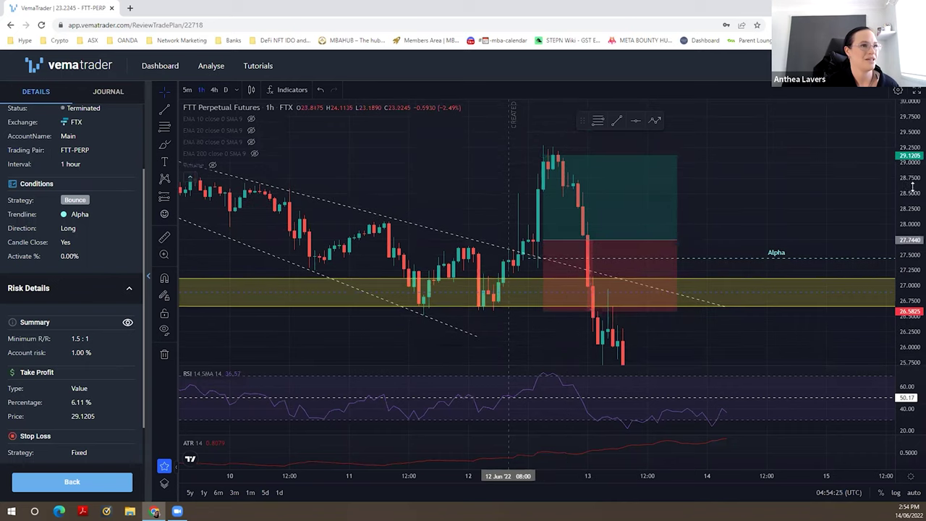
left_click(544, 287)
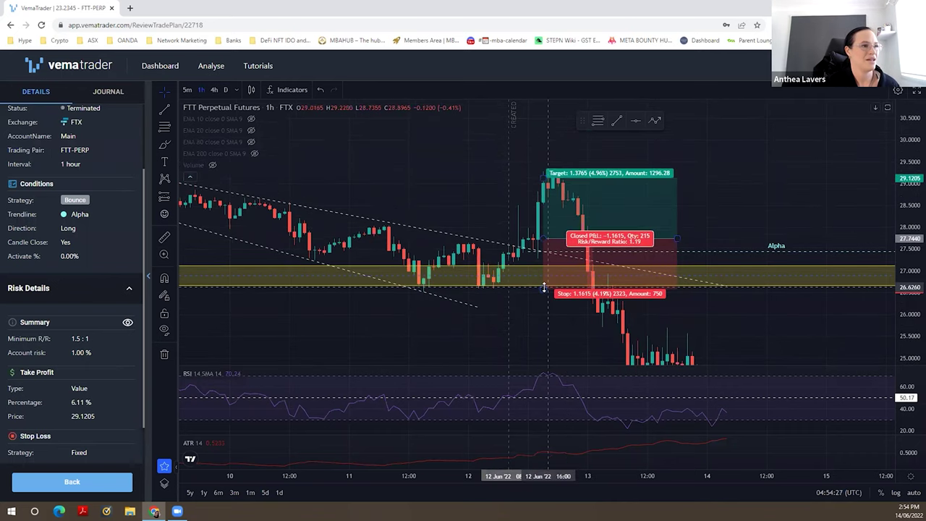
left_click(544, 287)
left_click_drag(543, 288, 544, 264)
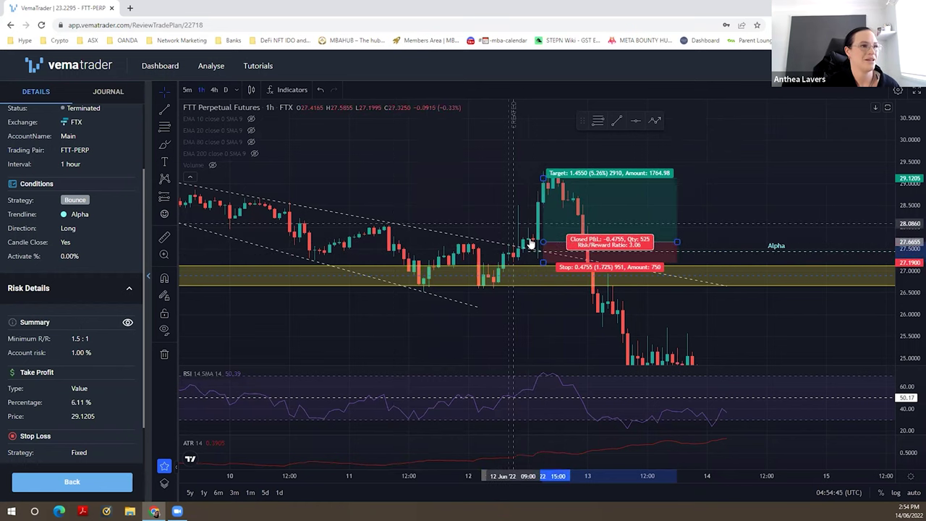
left_click(483, 203)
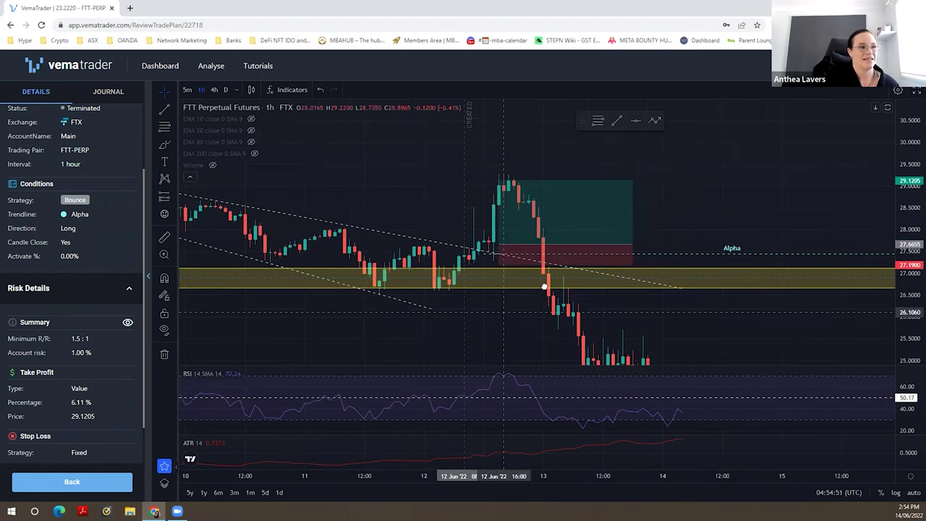
Step: Open the trade's journal and expand the VEMA log entry about the cancelled trade plan
scroll(516, 302, "left", 2)
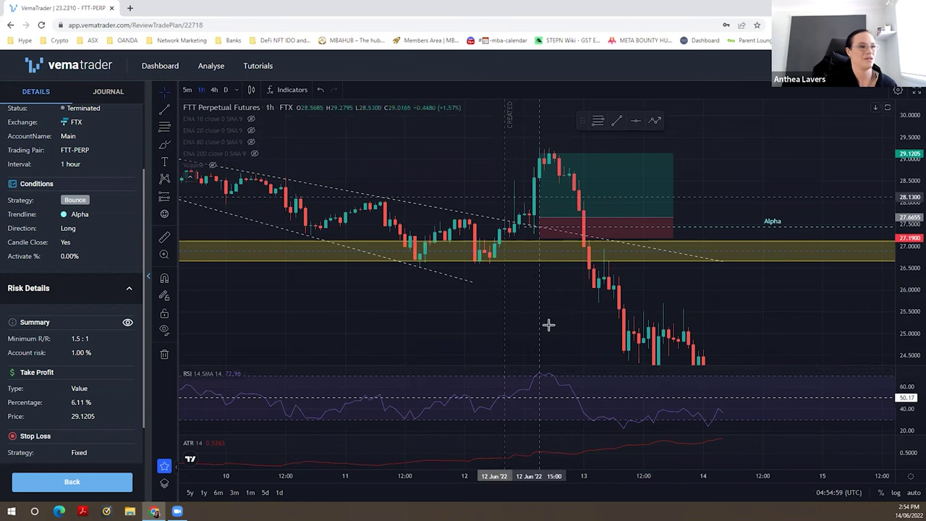
scroll(501, 340, "right", 2)
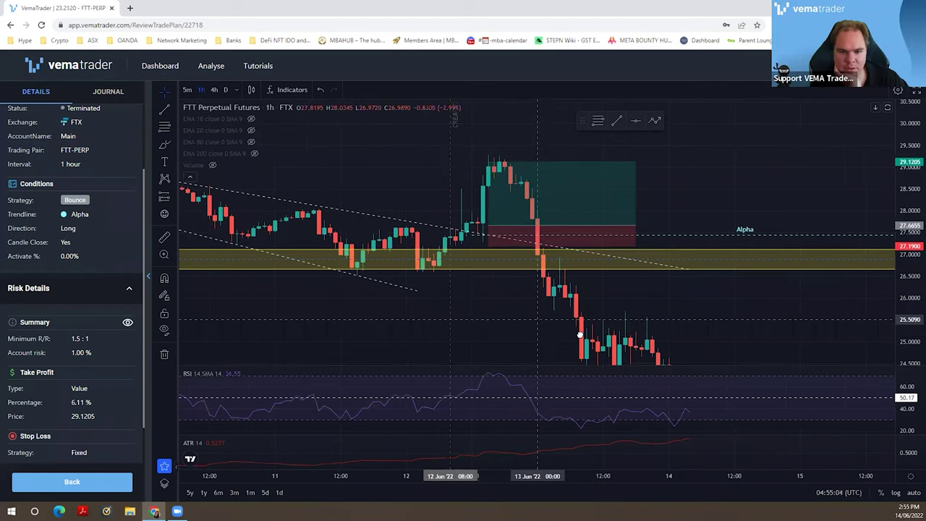
scroll(583, 329, "left", 3)
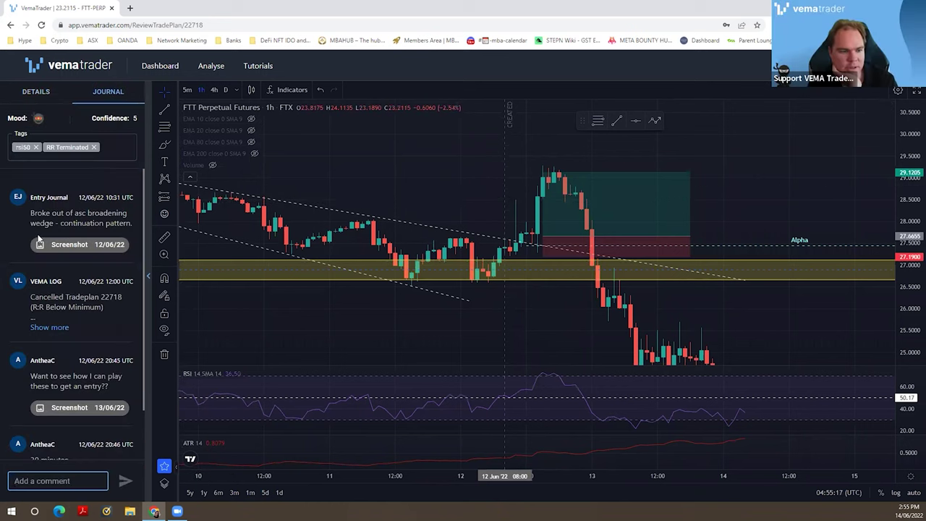
left_click(41, 327)
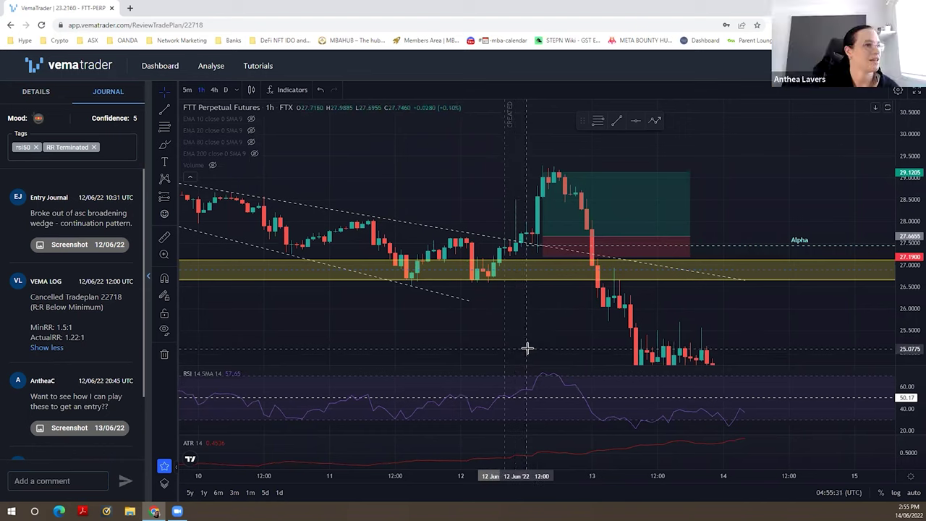
Step: Move the long position's entry to about 27.743 at the 12 June 12:00 candle
left_click(532, 237)
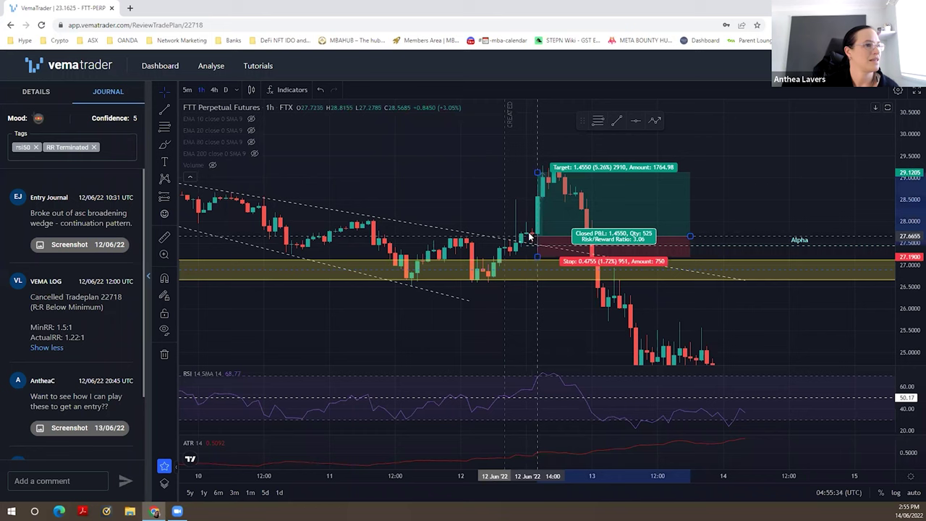
left_click_drag(531, 236, 529, 233)
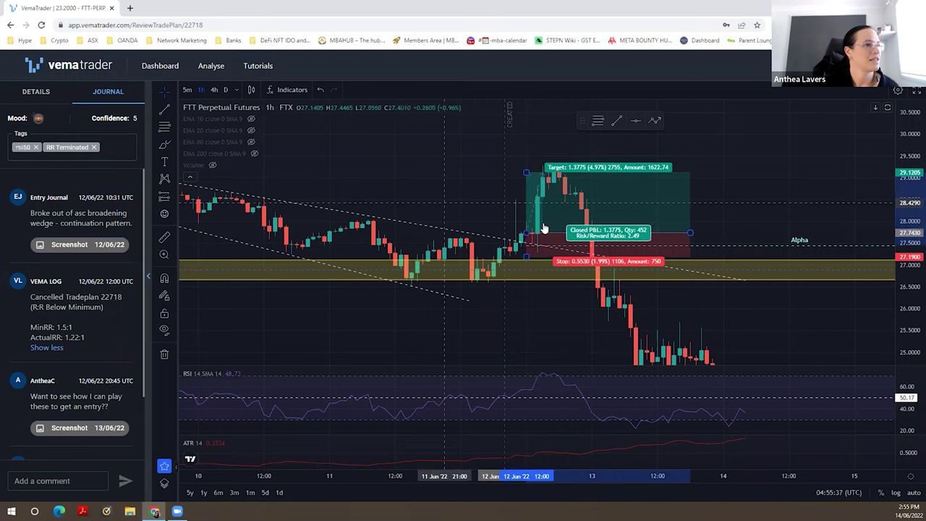
left_click(545, 230)
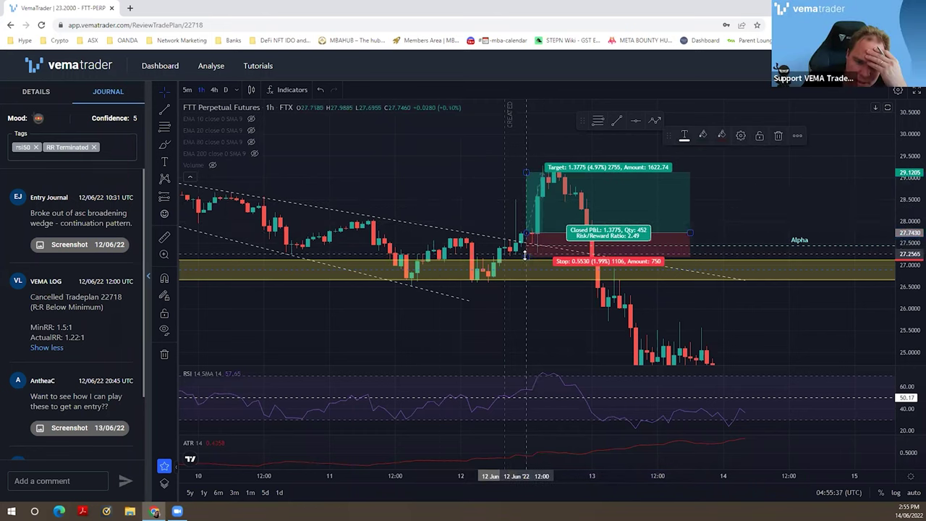
Step: Widen the FTT-PERP long position's stop to about 26.604, just below the yellow support zone
left_click_drag(525, 259, 528, 289)
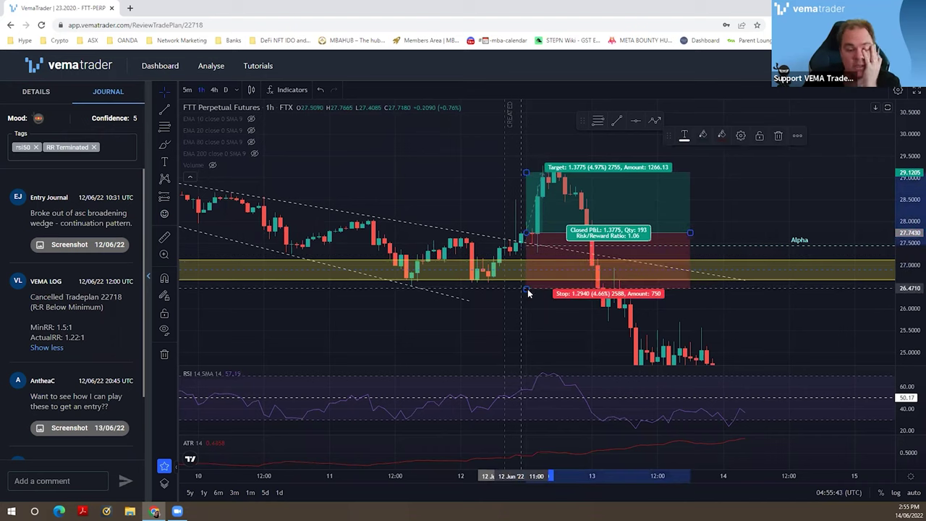
left_click(504, 302)
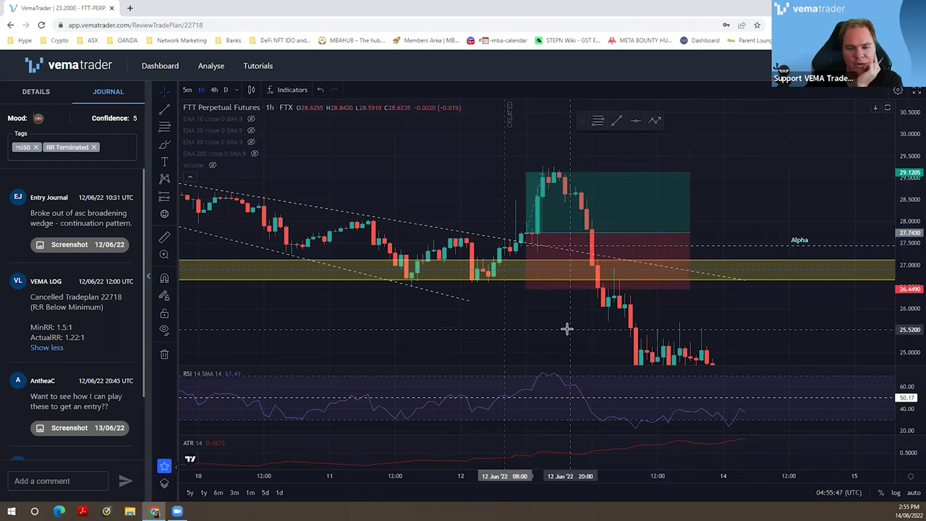
left_click(527, 286)
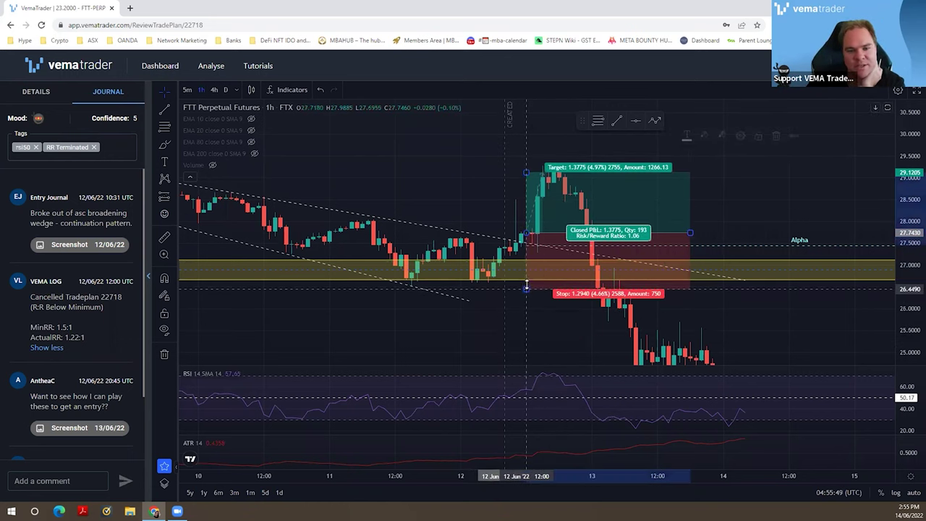
left_click_drag(527, 287, 527, 287)
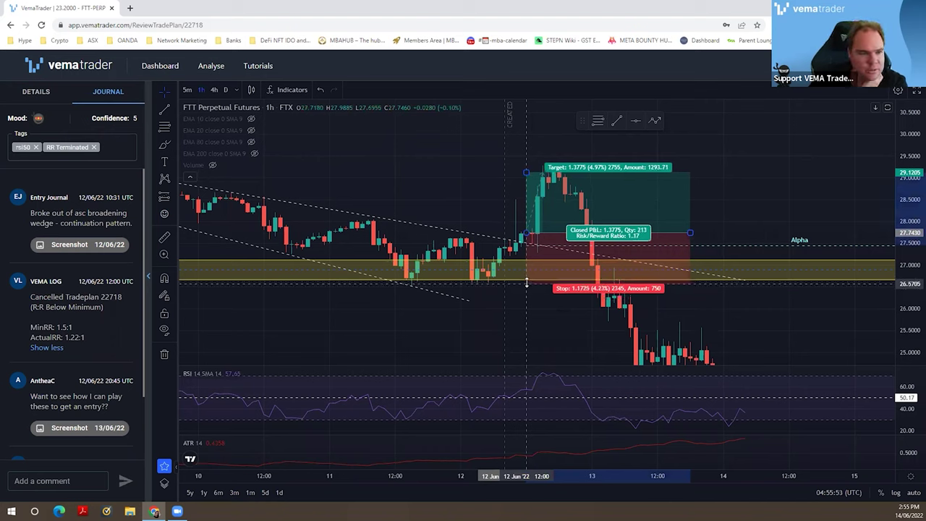
left_click(510, 328)
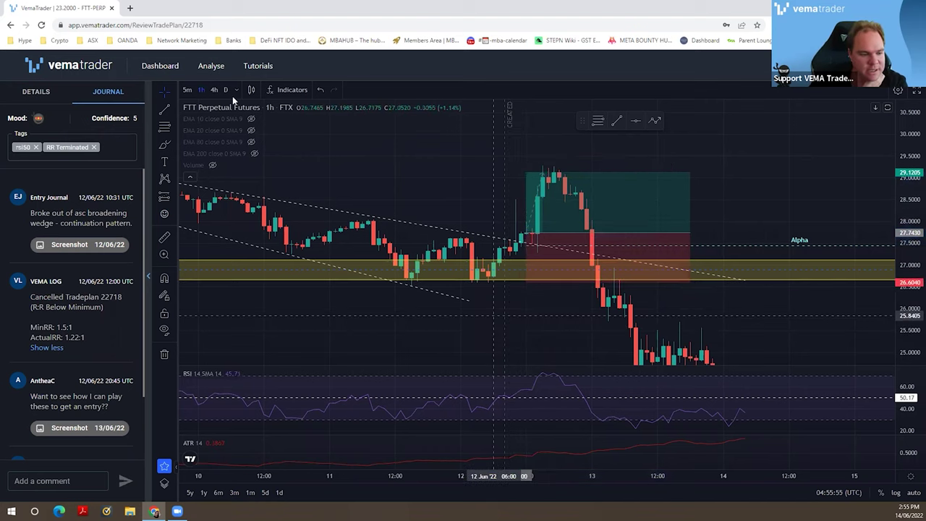
Step: Compare the plan's take-profit and stop-loss details with the long position drawn on the FTT-PERP chart
left_click(40, 97)
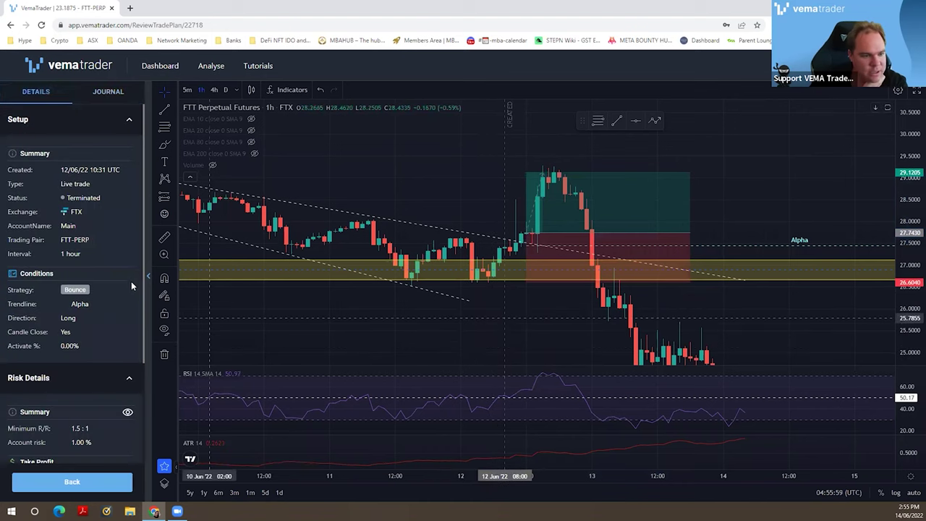
scroll(104, 291, "down", 2)
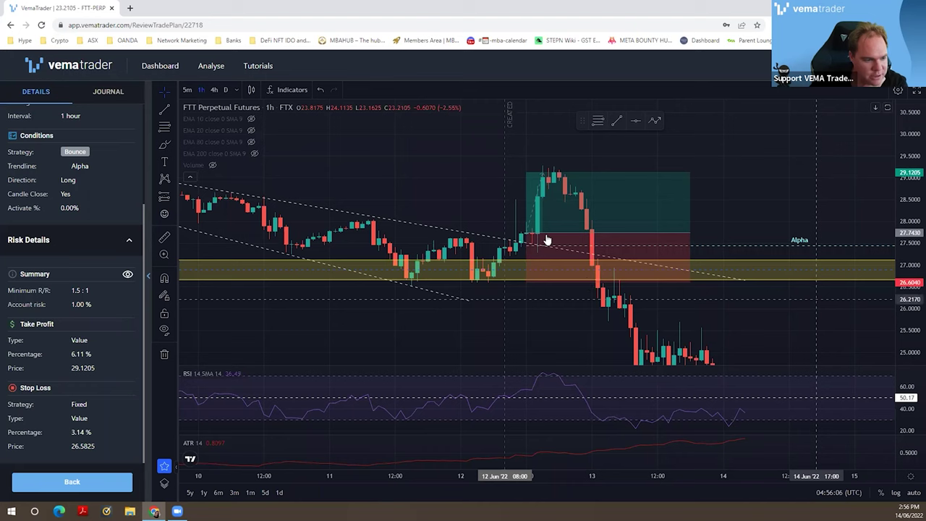
mouse_move(529, 246)
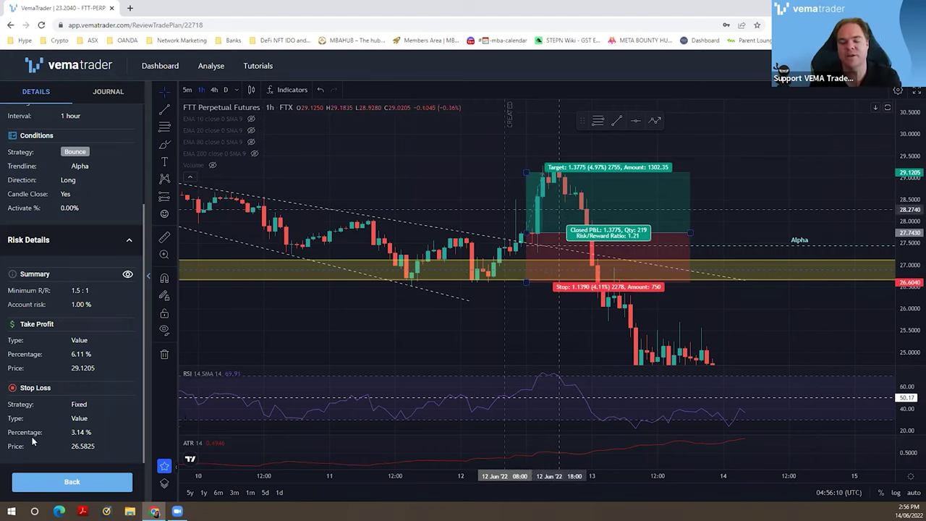
left_click(526, 283)
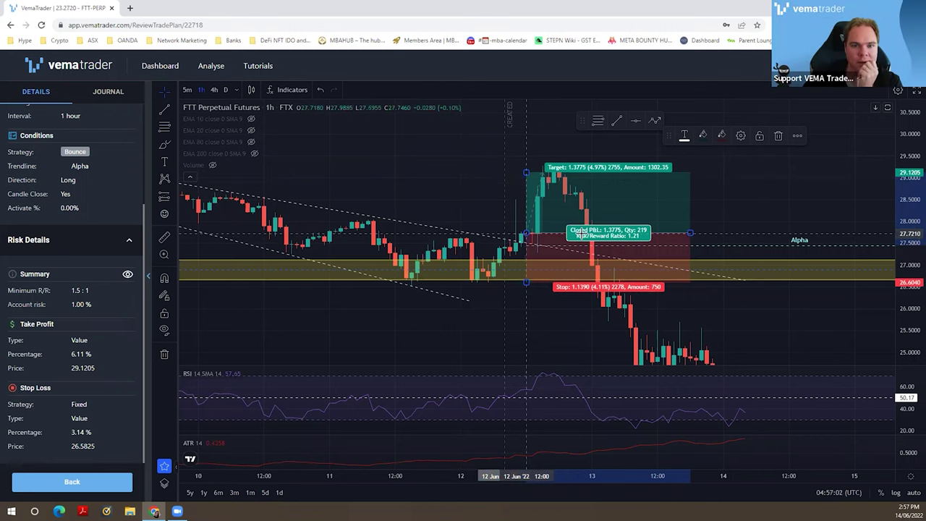
left_click(799, 201)
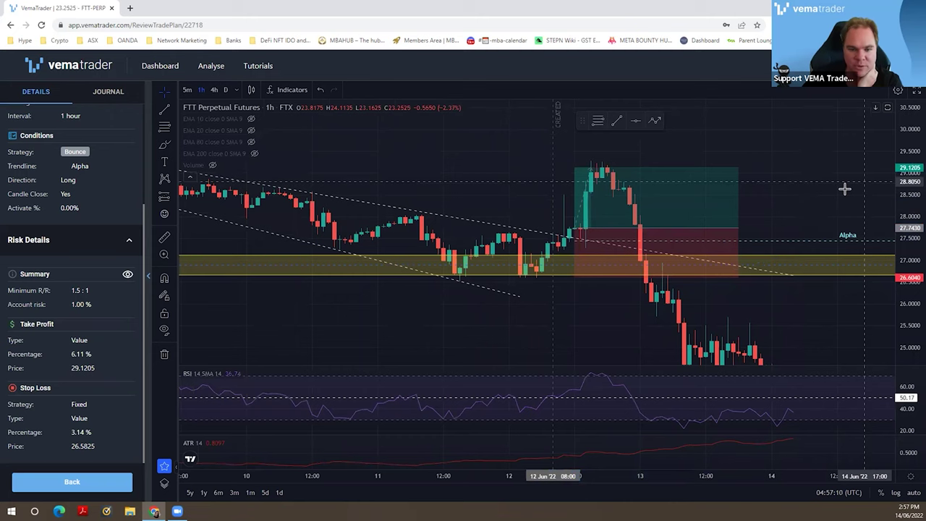
scroll(845, 189, "down", 1)
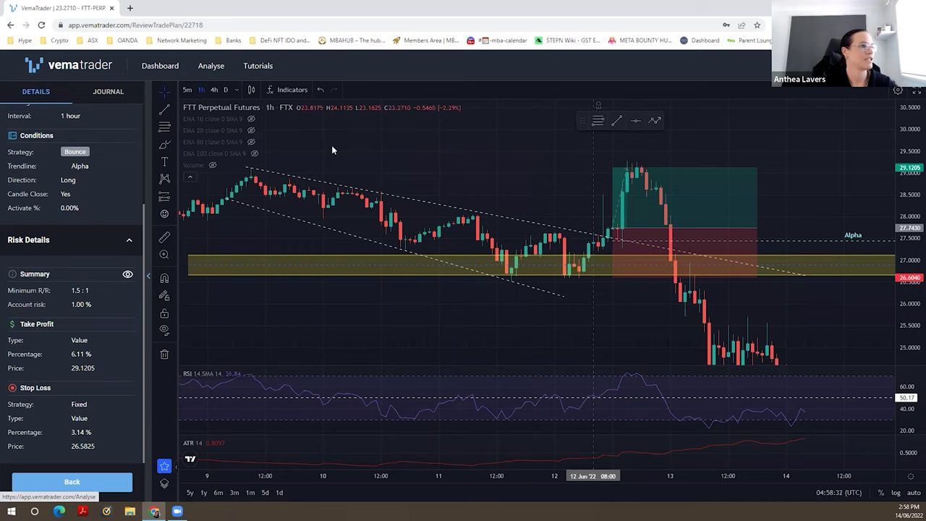
Step: Open the terminated 4-hour FTM-PERP long trade from the third trade history page and view its journal
left_click(290, 127)
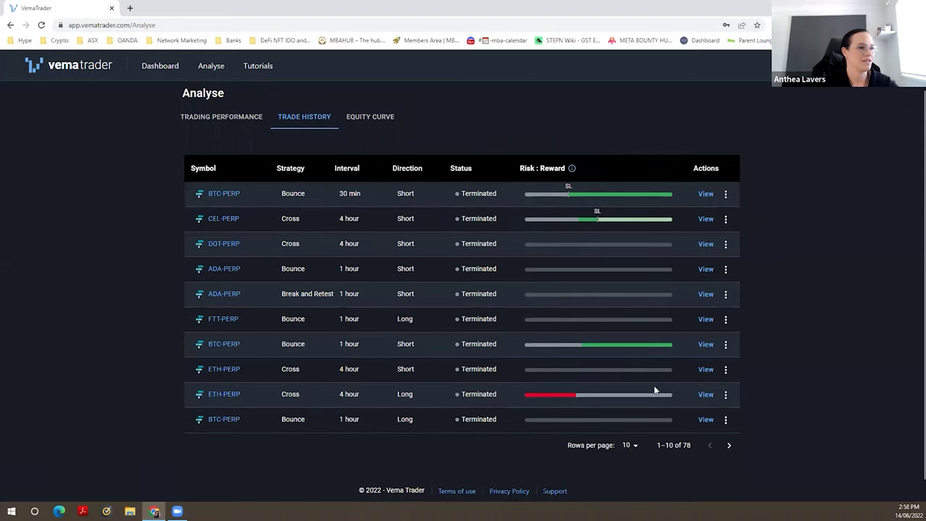
left_click(728, 446)
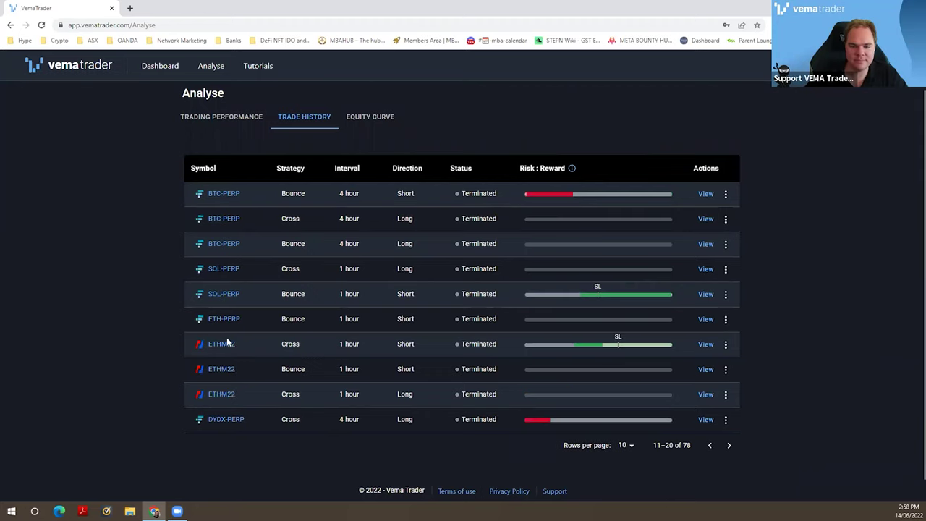
left_click(730, 445)
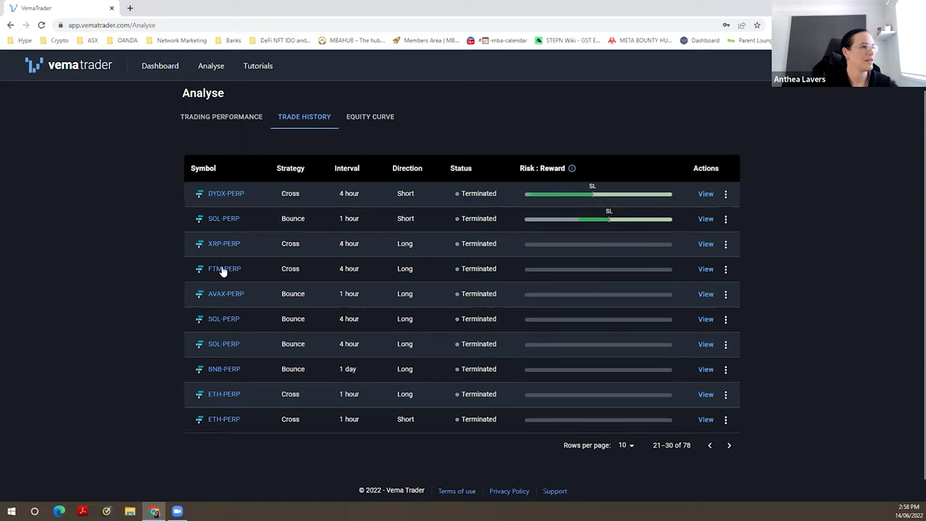
left_click(223, 269)
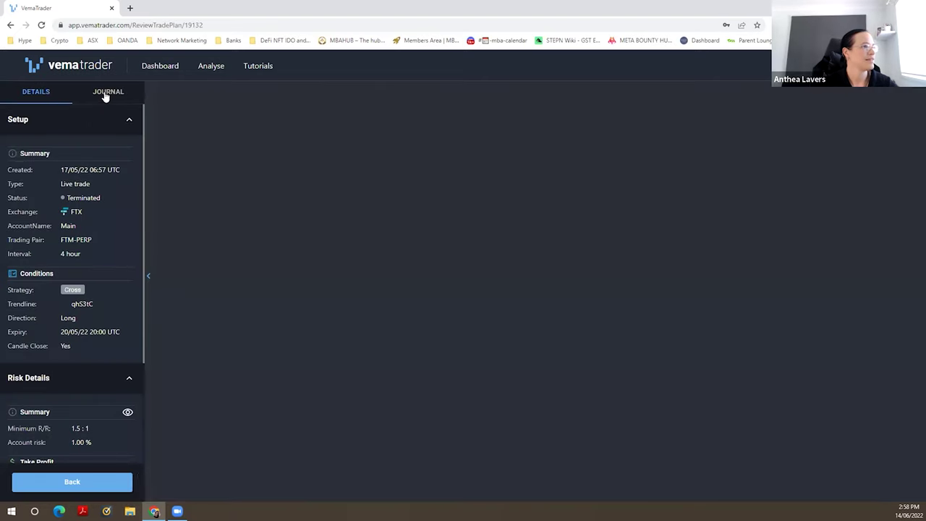
left_click(106, 94)
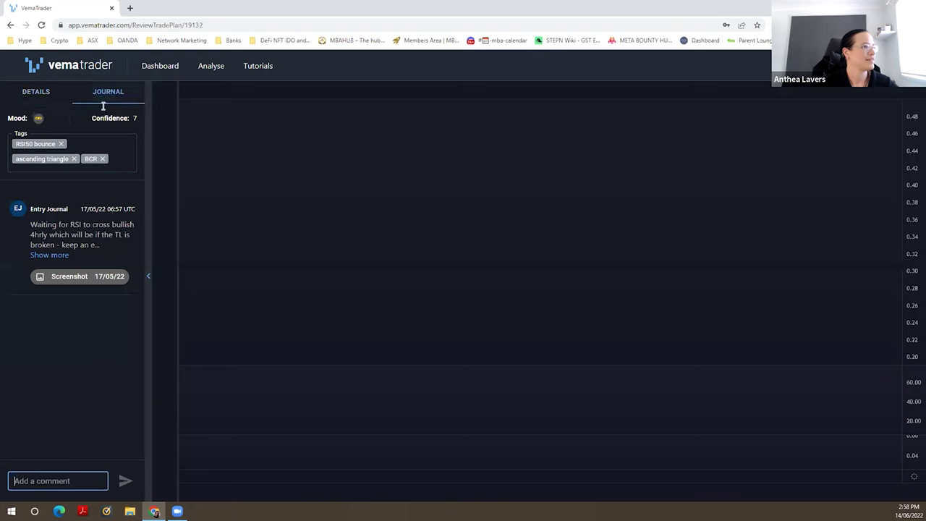
Step: Return to the third trade history page and open the 1-day BNB-PERP long trade's details and journal
left_click(210, 68)
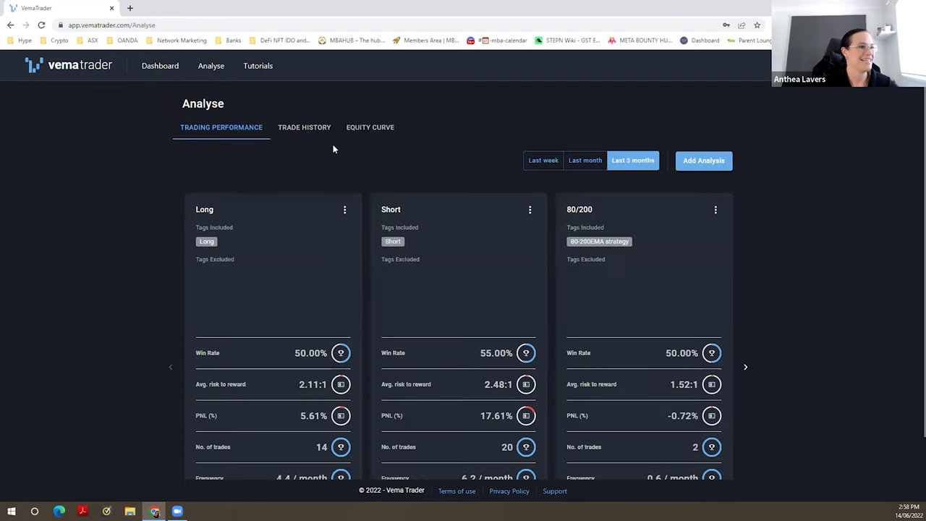
left_click(295, 129)
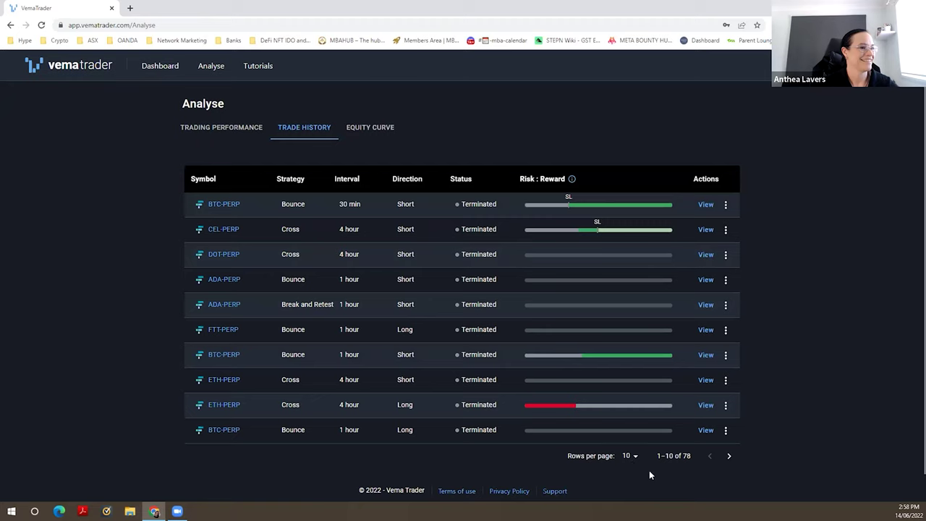
scroll(695, 460, "down", 1)
left_click(728, 446)
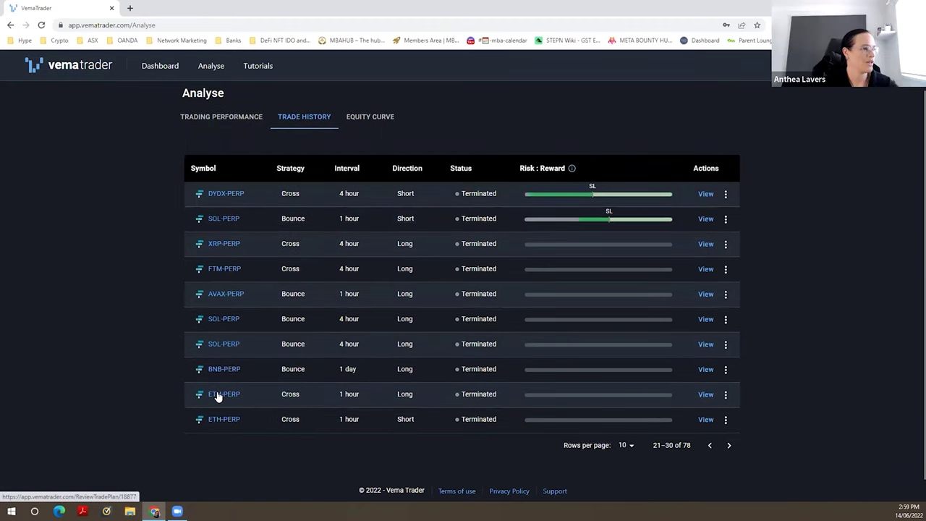
left_click(218, 372)
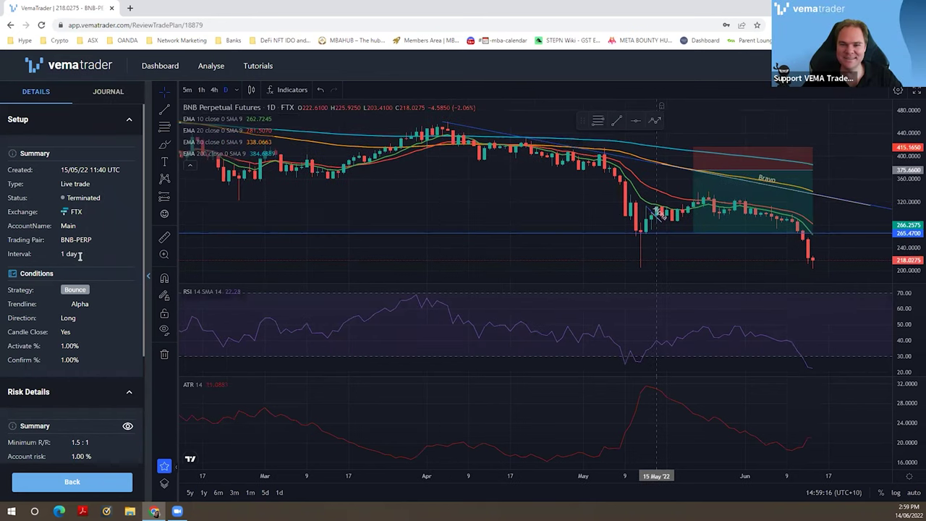
left_click(108, 92)
Step: Go back to the third trade history page and open the terminated 1-hour AVAX-PERP long trade
left_click(210, 65)
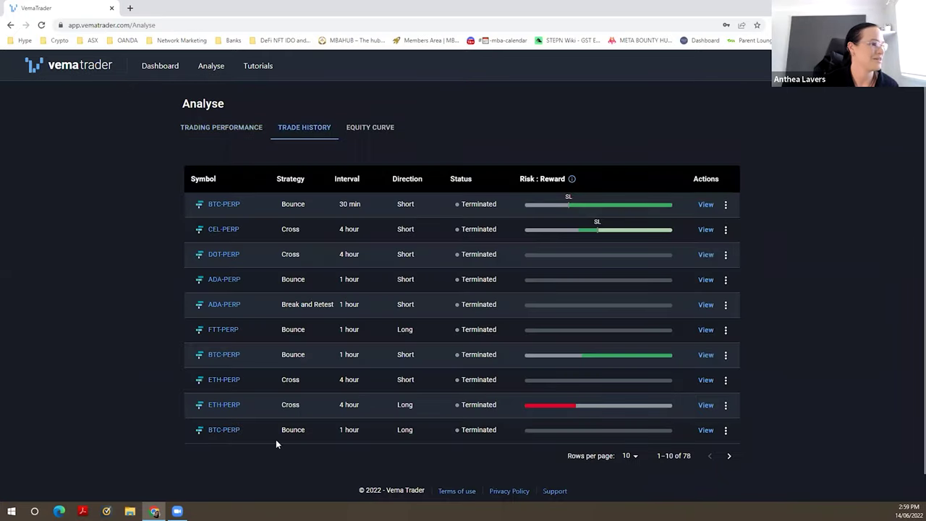
scroll(215, 432, "down", 1)
left_click(729, 445)
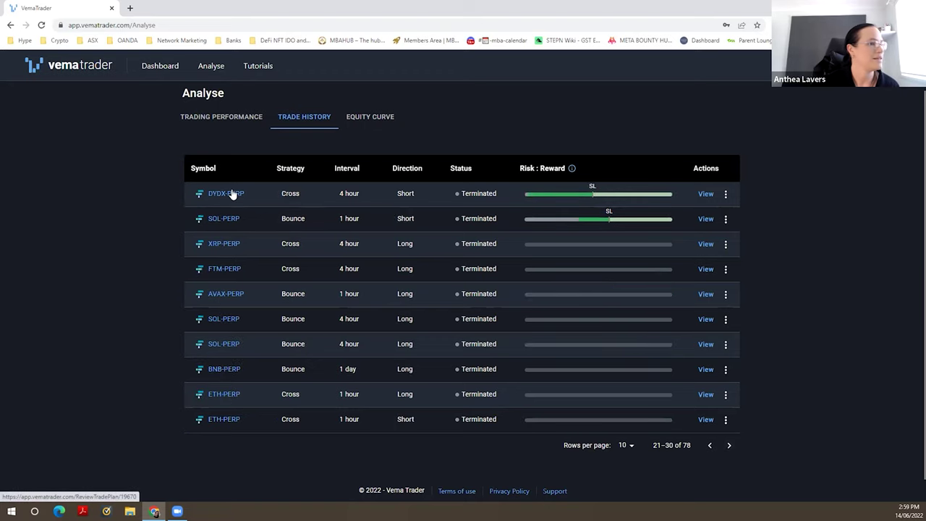
left_click(219, 295)
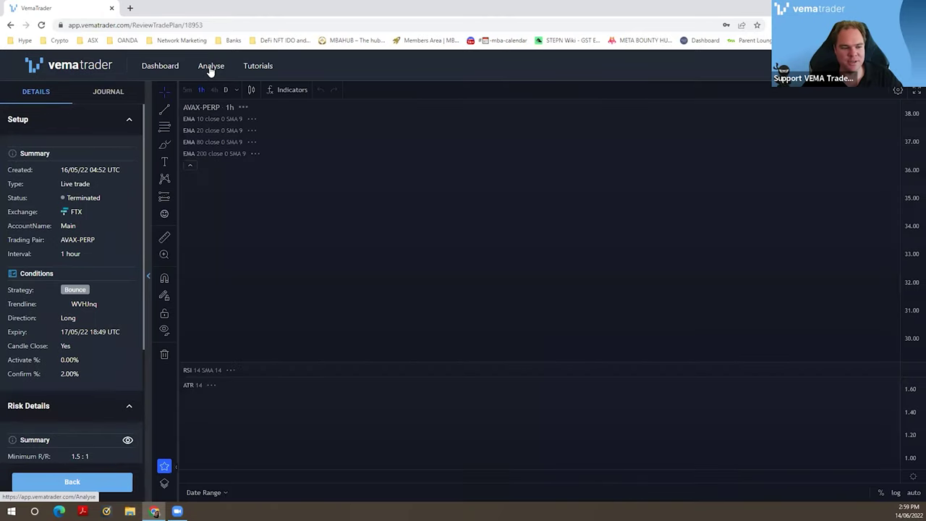
Step: Reopen the 1-hour AVAX-PERP long trade from the trade history and view its journal
left_click(211, 68)
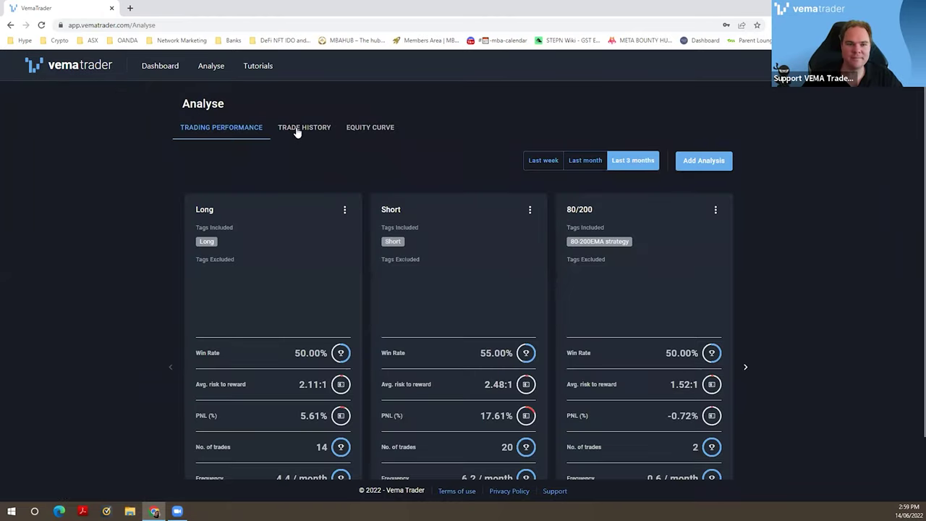
left_click(297, 129)
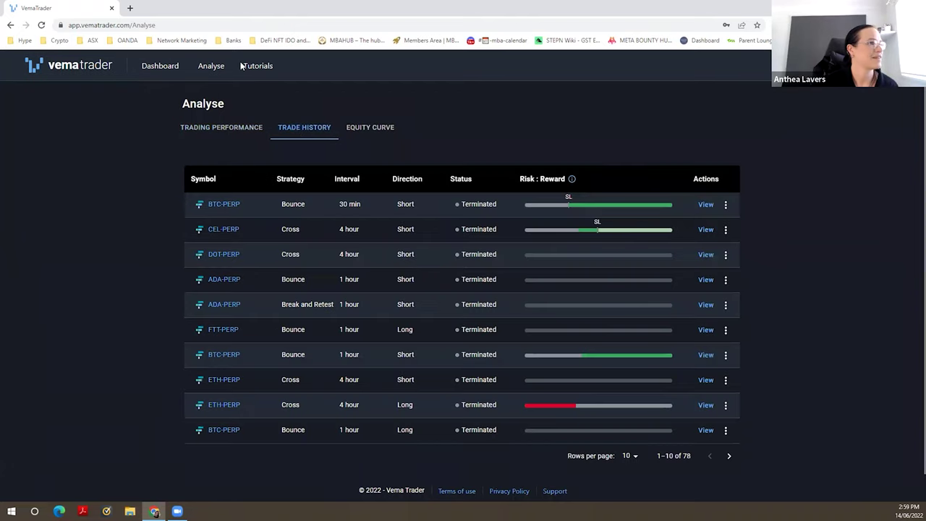
left_click(730, 458)
left_click(729, 456)
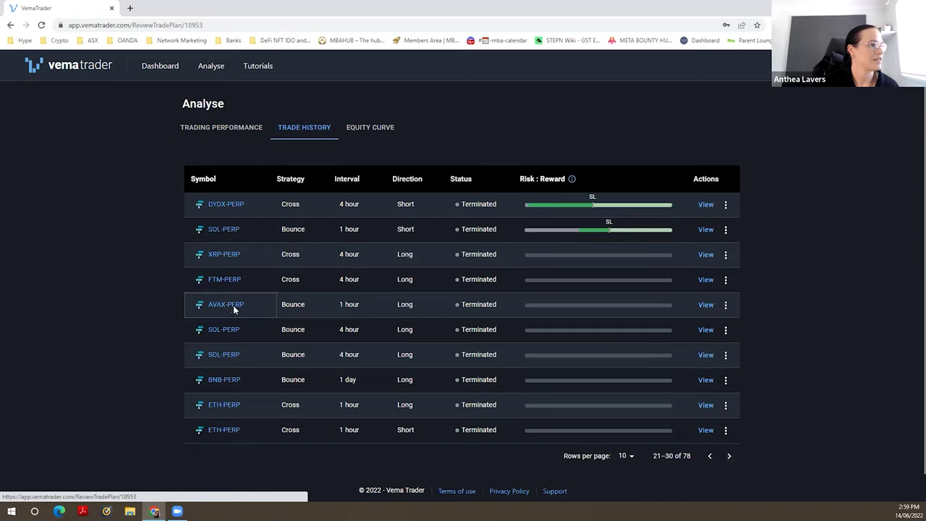
left_click(235, 310)
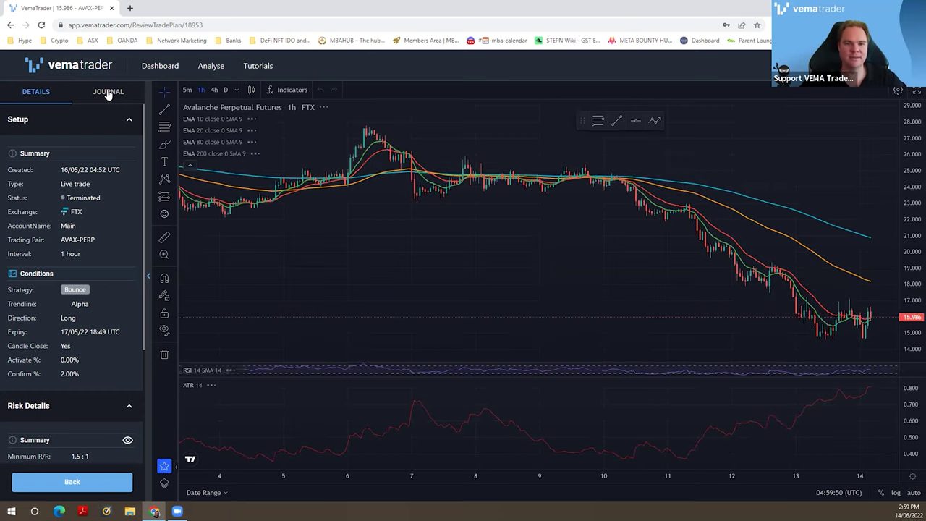
left_click(109, 92)
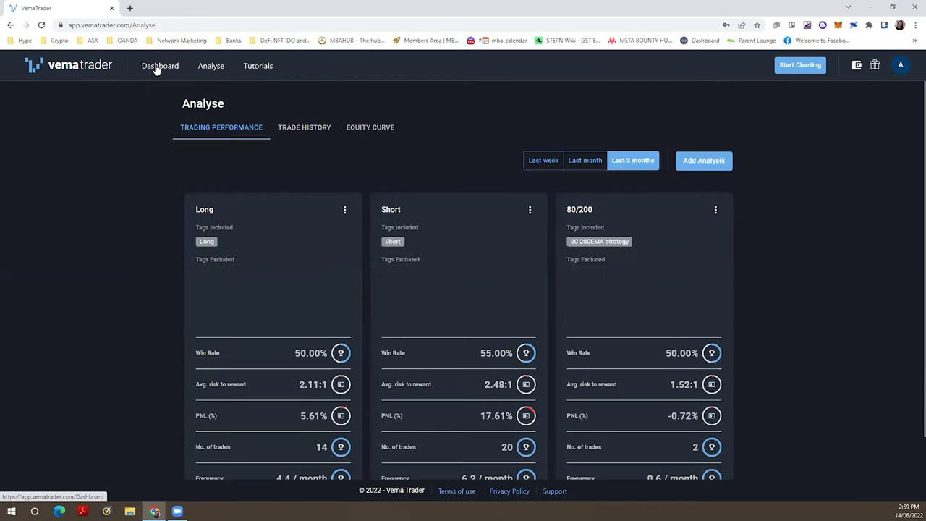
Step: Go to the trading dashboard
left_click(158, 66)
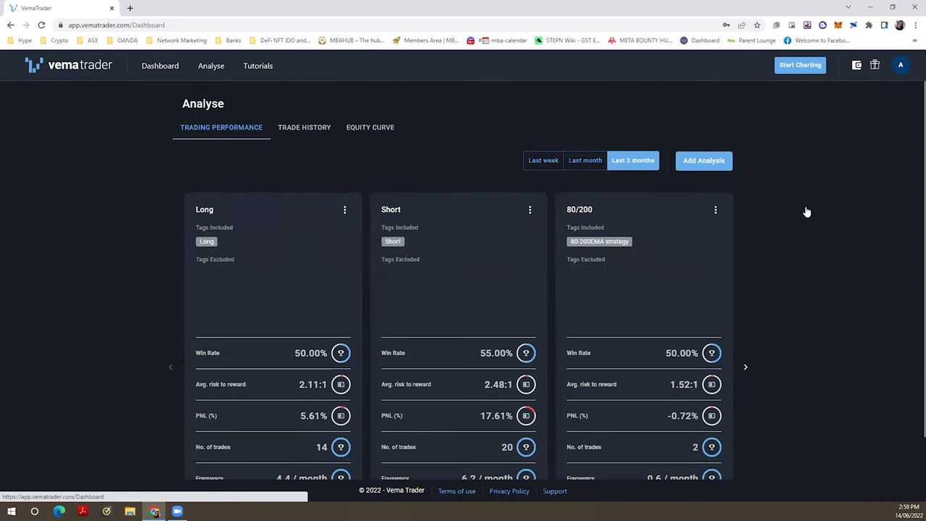